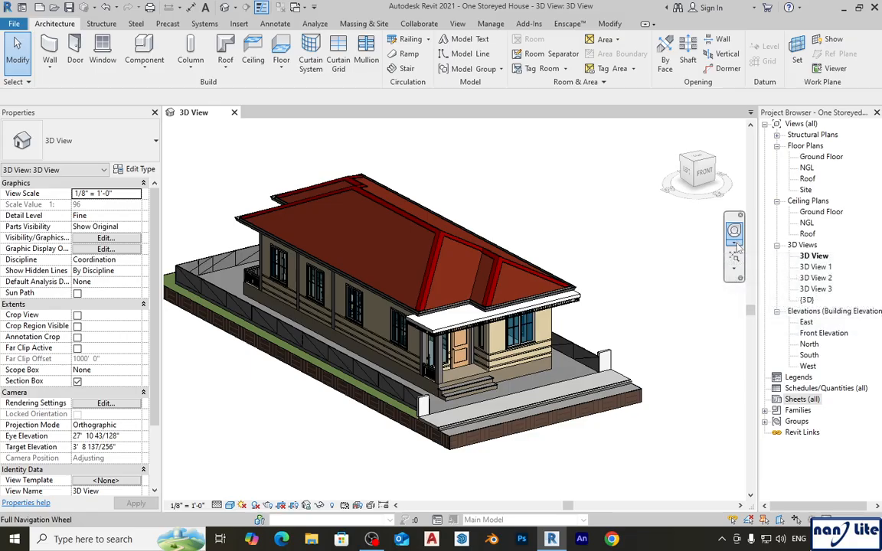
- Review the available navigation wheel types and the zoom options for the 3D view
click(735, 244)
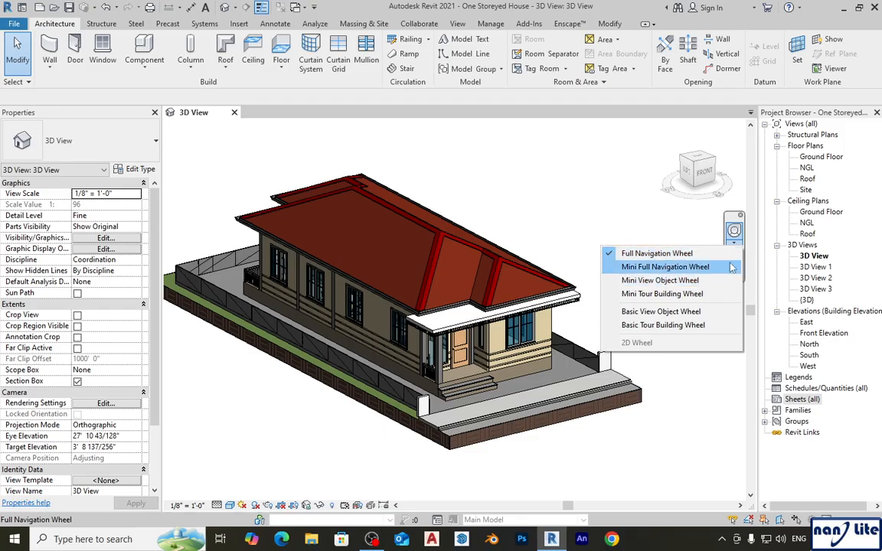
click(662, 223)
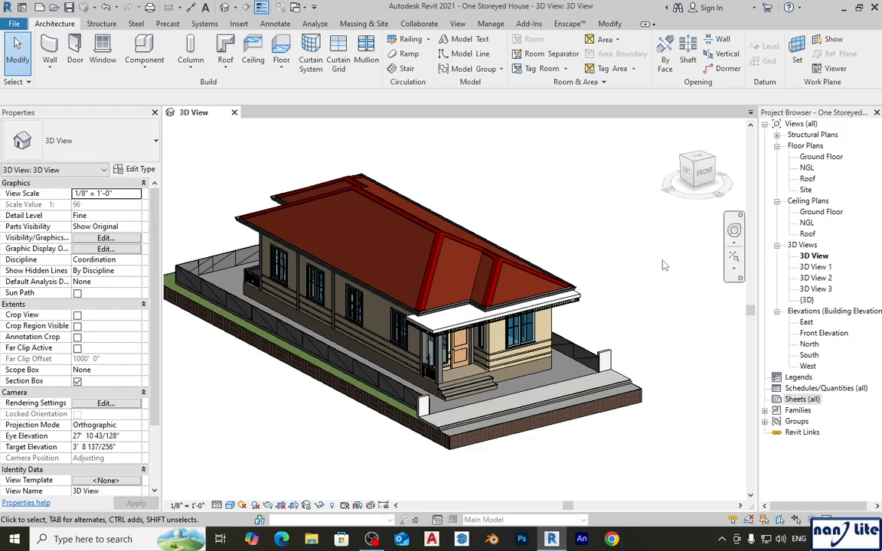
click(735, 270)
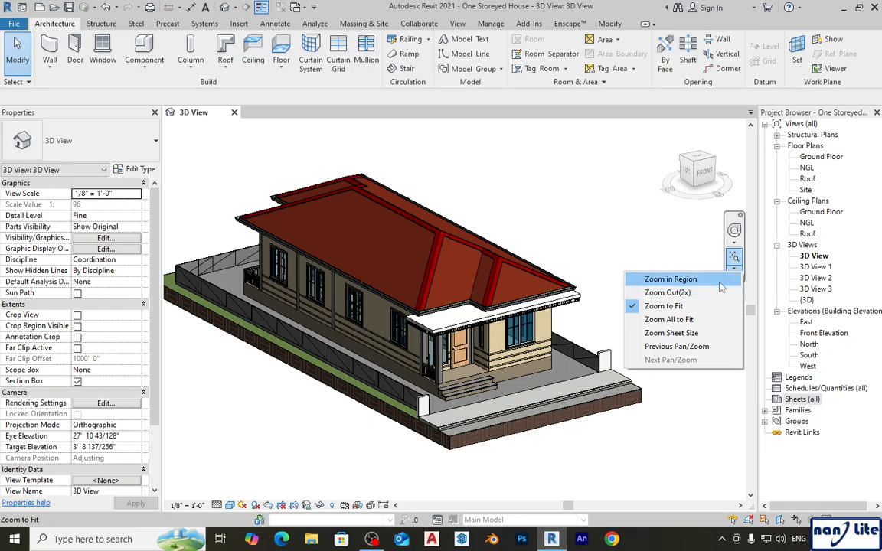
click(645, 238)
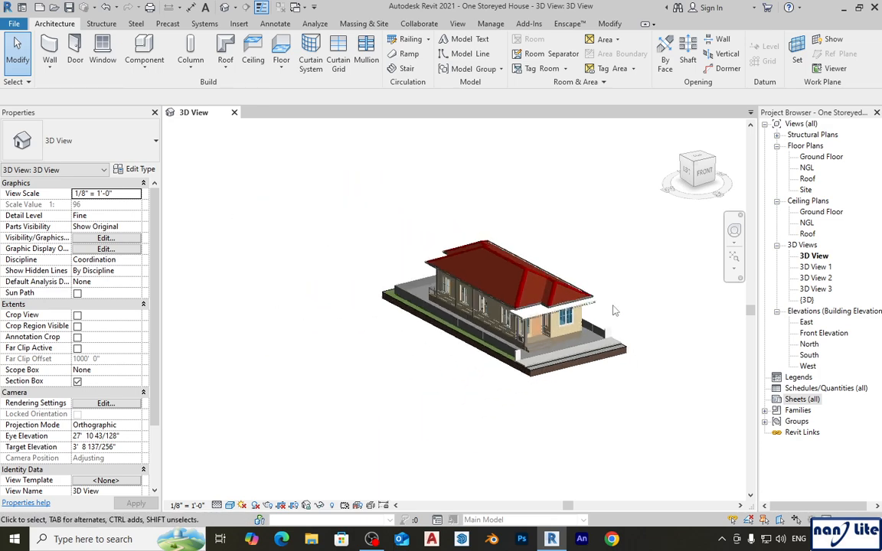
- Examine the house model in the 3D view, from the whole site to a close-up of the front porch
scroll(610, 315, up, 2)
scroll(613, 321, down, 1)
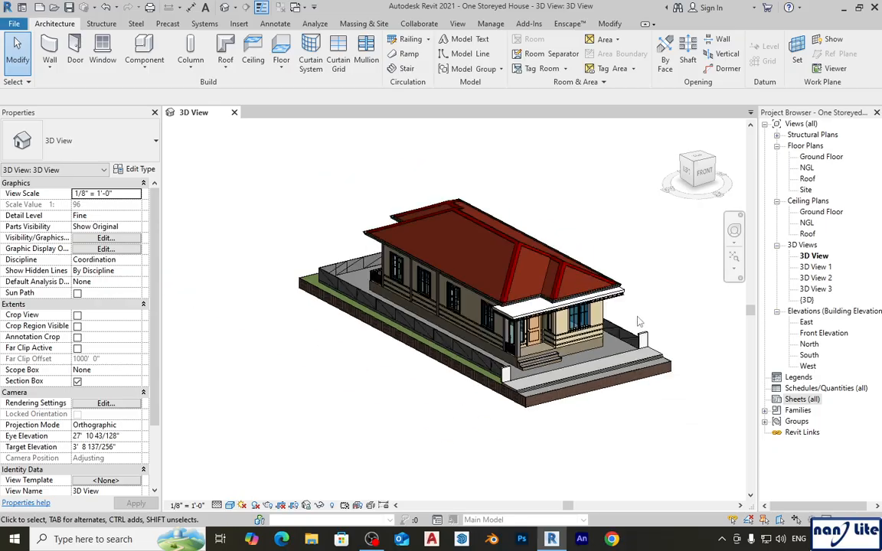
scroll(638, 320, up, 1)
scroll(639, 320, up, 1)
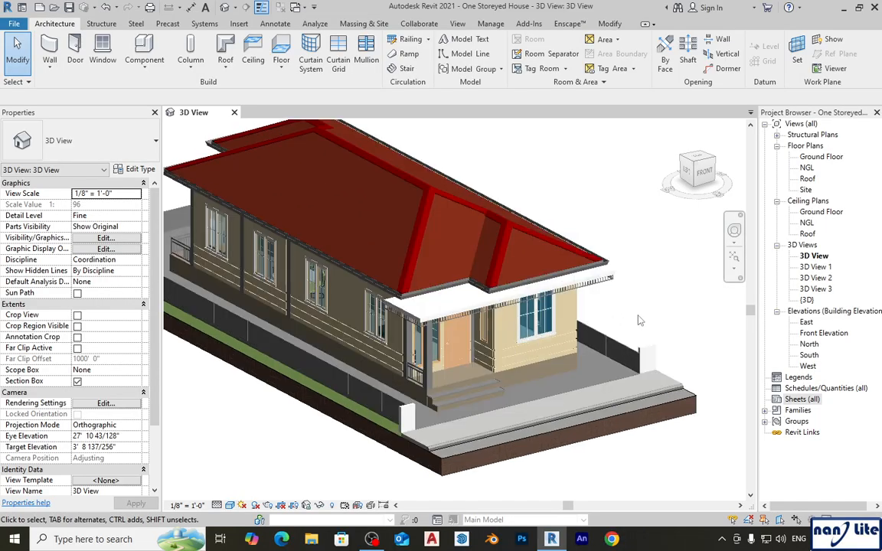
scroll(570, 287, down, 1)
scroll(544, 330, up, 2)
scroll(544, 330, up, 2)
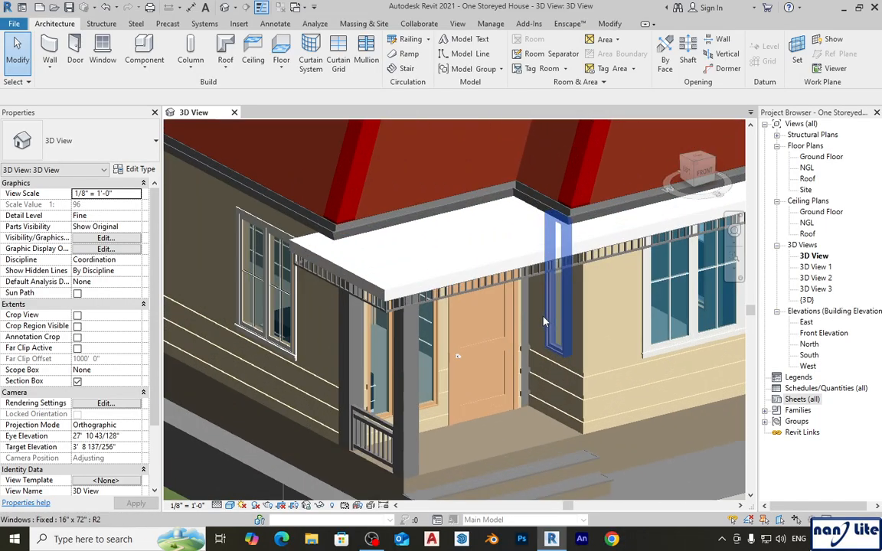
scroll(519, 314, down, 2)
scroll(519, 314, down, 3)
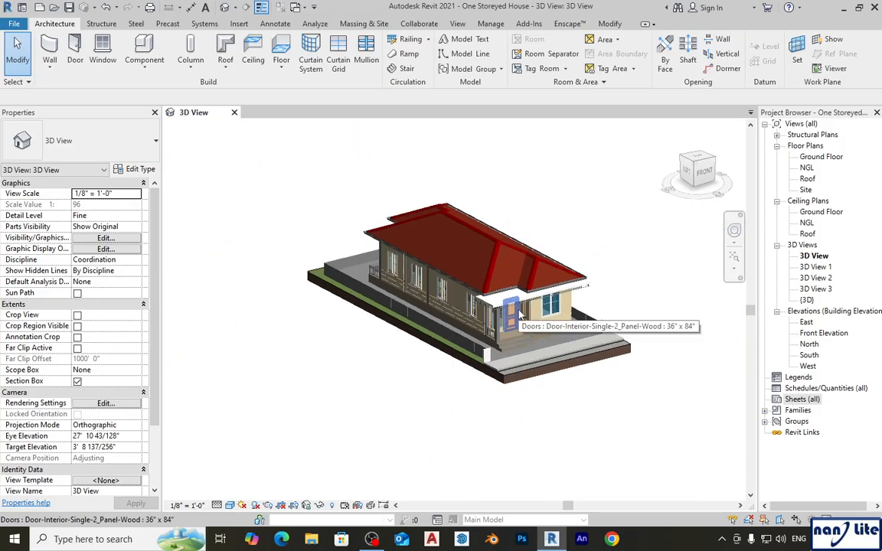
scroll(507, 312, up, 2)
scroll(507, 313, down, 2)
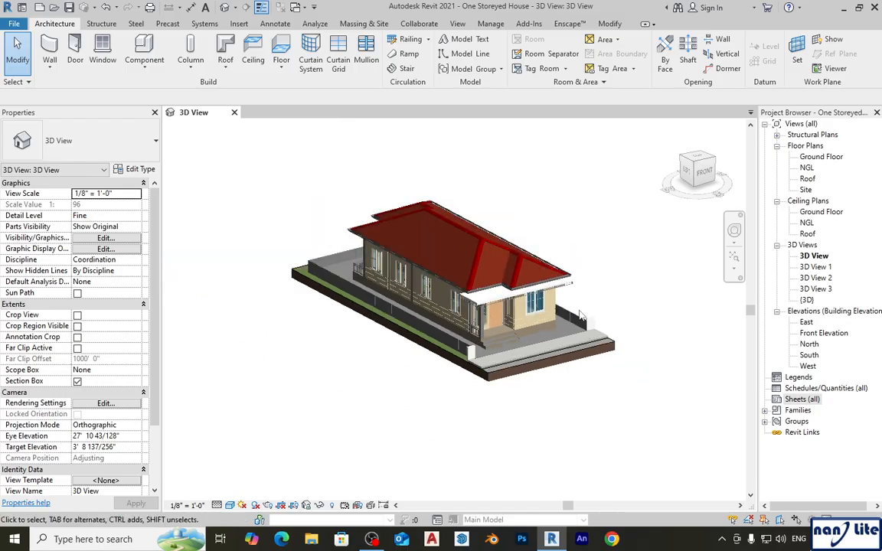
middle_drag(594, 301, 580, 319)
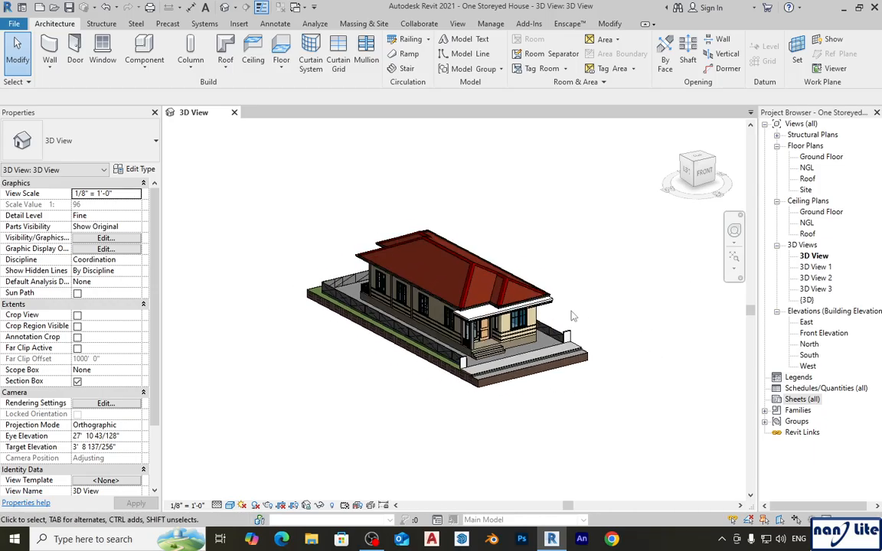
- Shrink the house in the 3D view by applying Zoom Out (2x) several times
click(735, 273)
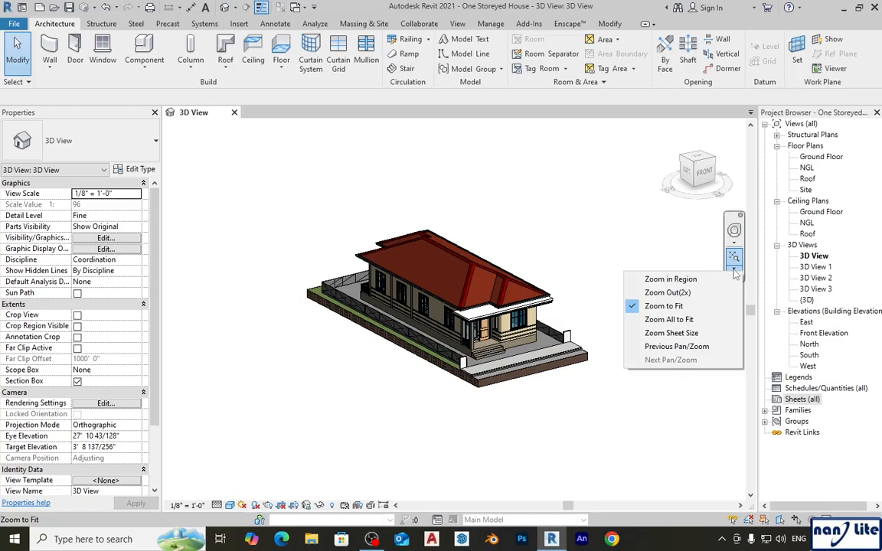
click(688, 294)
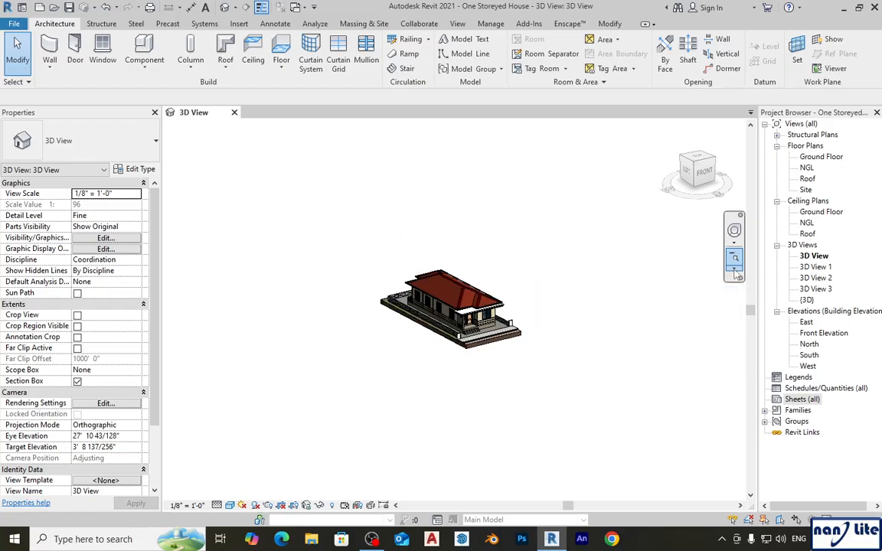
click(734, 270)
click(699, 292)
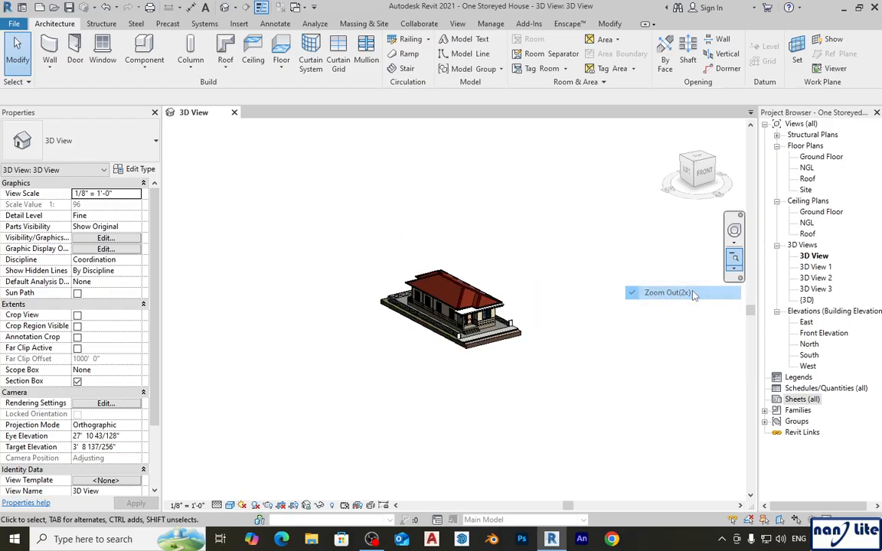
click(737, 260)
click(736, 262)
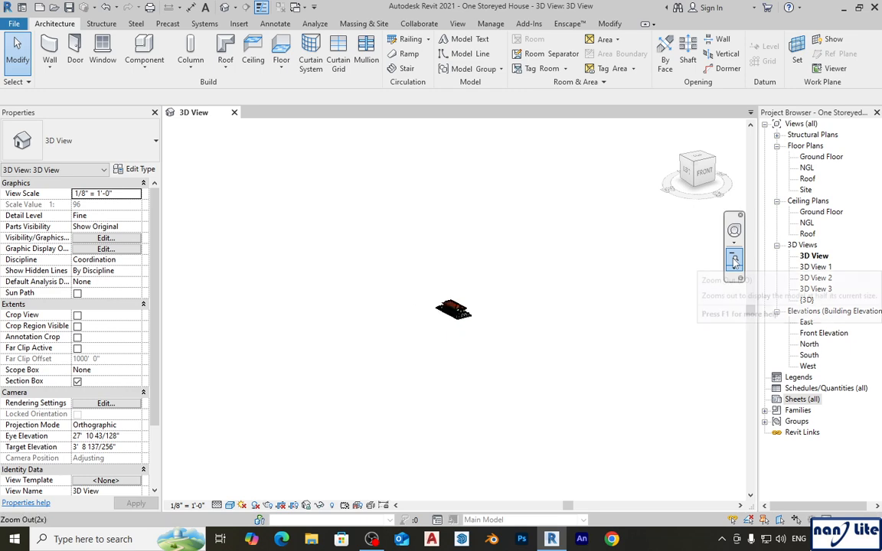
- Fit the whole house in the 3D view with Zoom to Fit, and enlarge it slightly
click(734, 271)
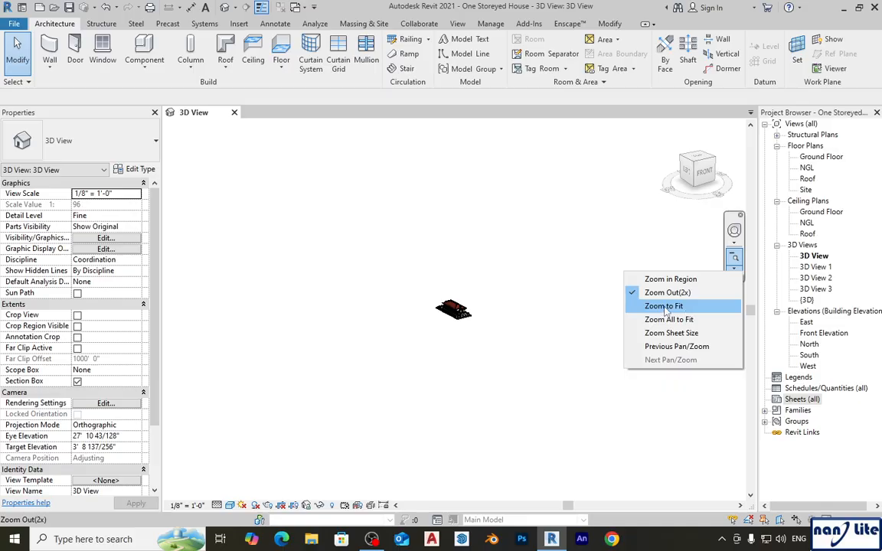
click(665, 306)
scroll(657, 286, down, 2)
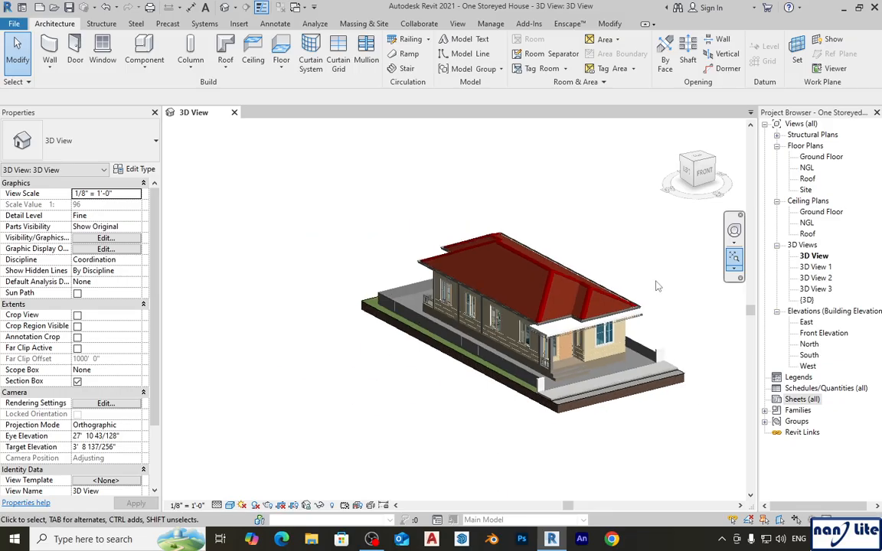
scroll(657, 286, up, 3)
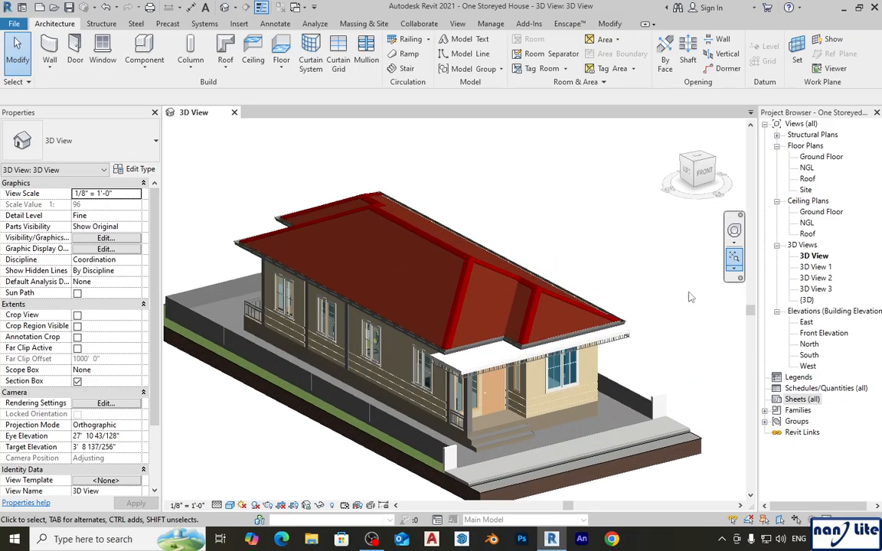
- Apply Zoom Out (2x) repeatedly to the enlarged house, and bring it back with Zoom to Fit
click(735, 271)
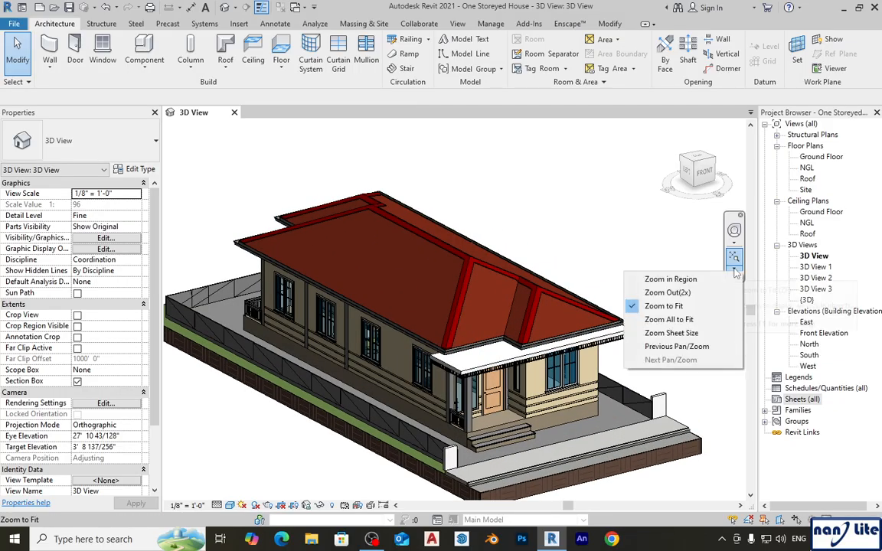
click(691, 293)
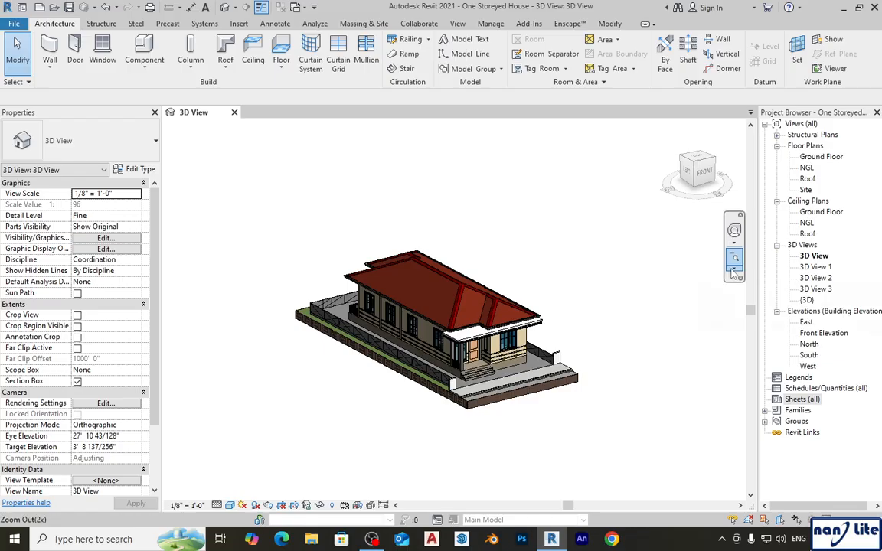
click(734, 273)
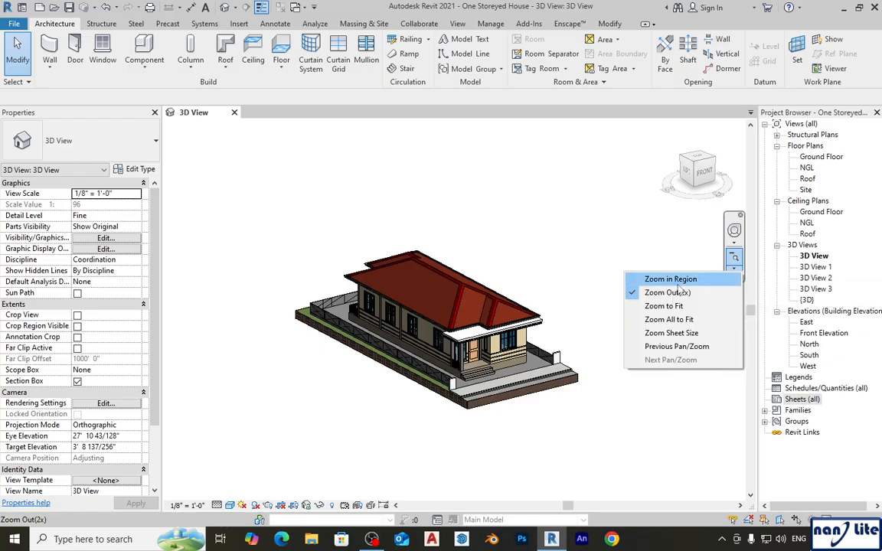
click(734, 259)
click(734, 259)
click(734, 259)
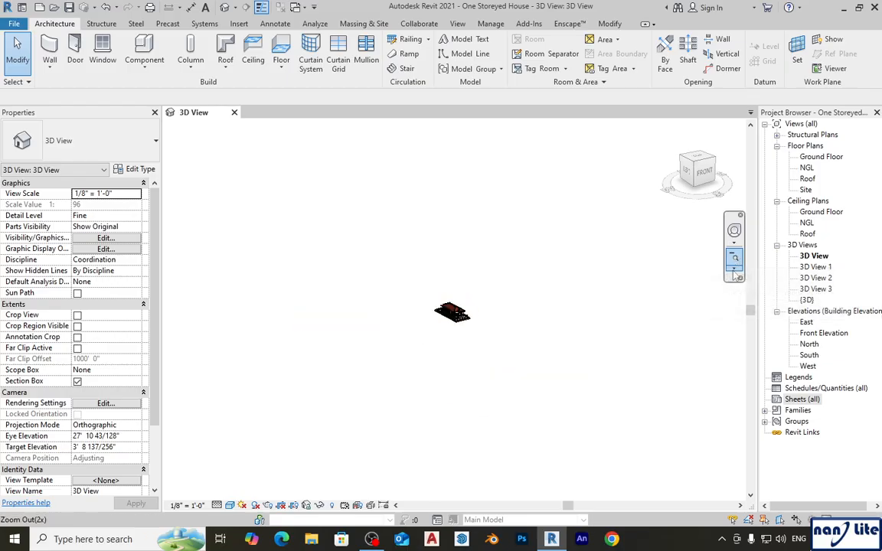
click(735, 272)
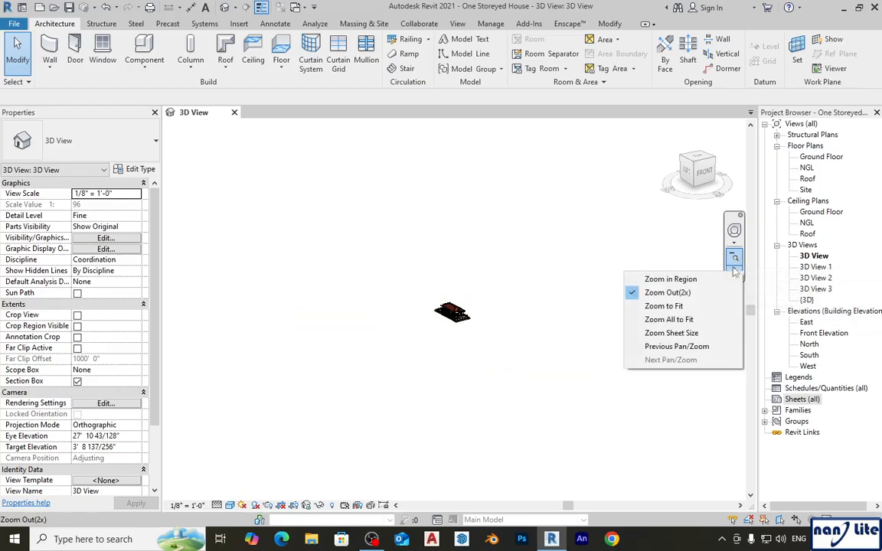
click(734, 258)
click(735, 273)
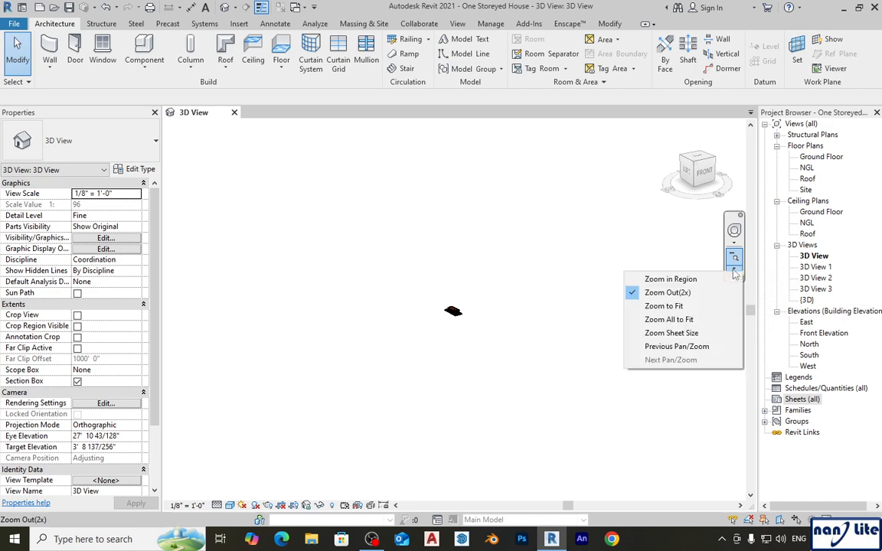
click(692, 309)
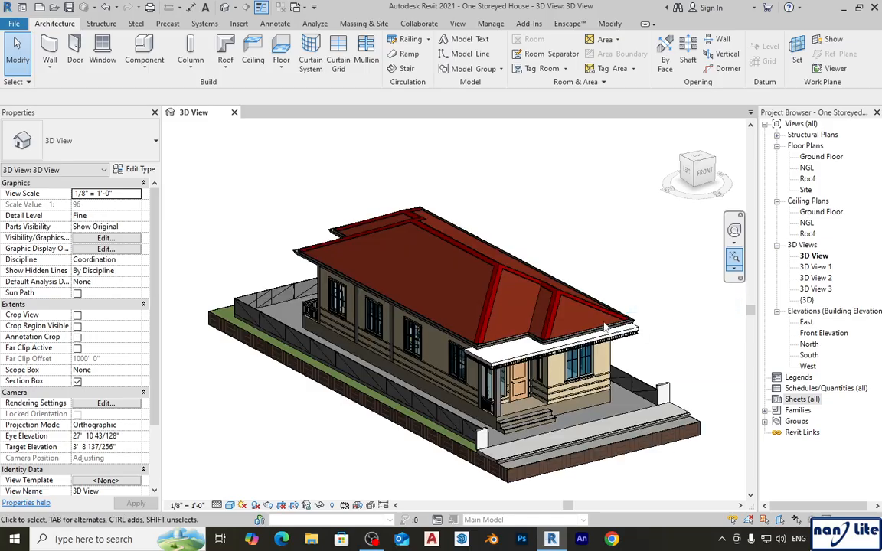
- Zoom in Region around the front entrance porch and steps, and restore the full house with Zoom to Fit
click(733, 272)
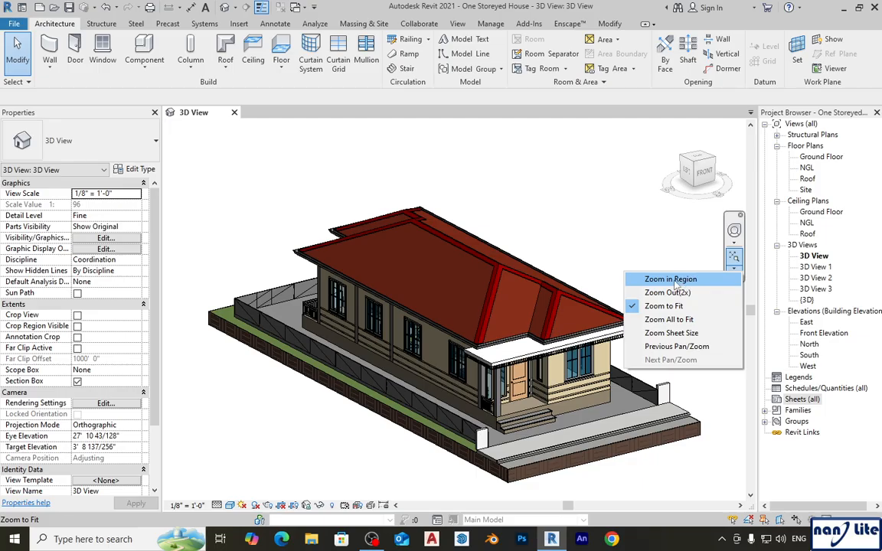
click(675, 283)
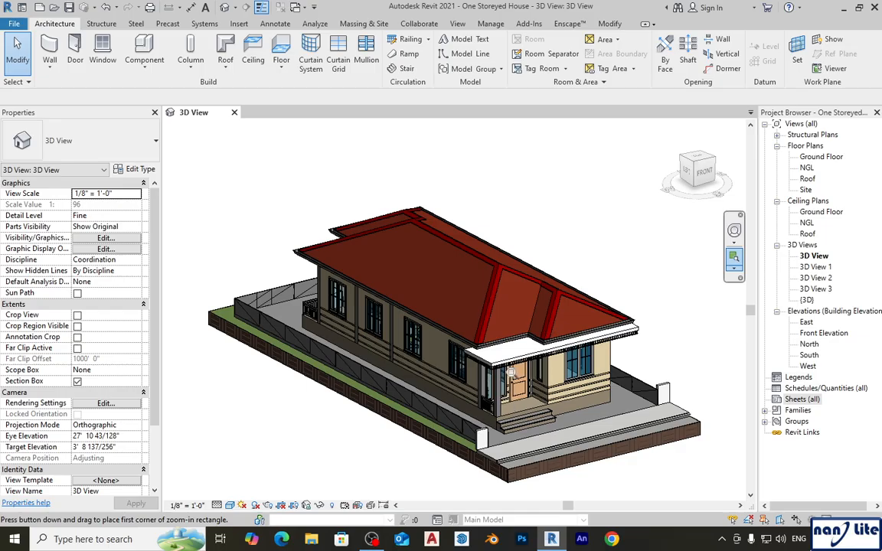
drag(476, 304, 566, 443)
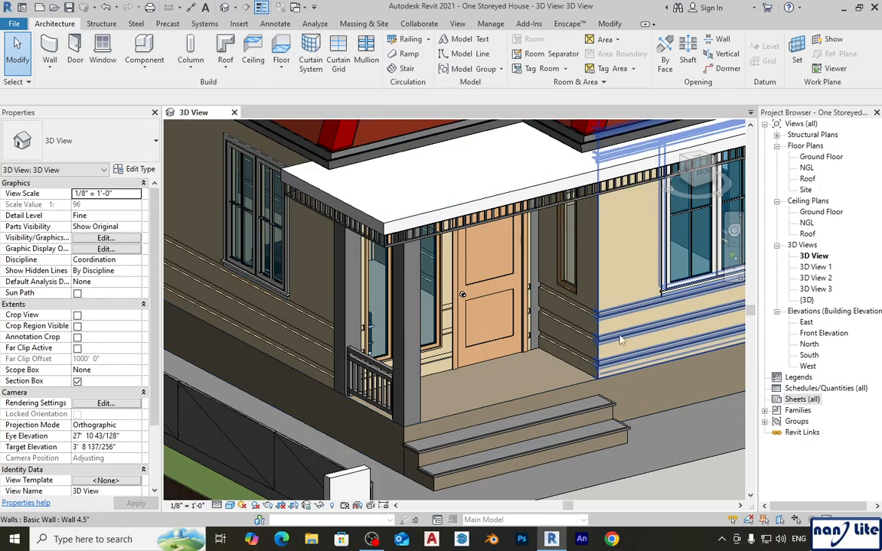
click(735, 273)
click(675, 307)
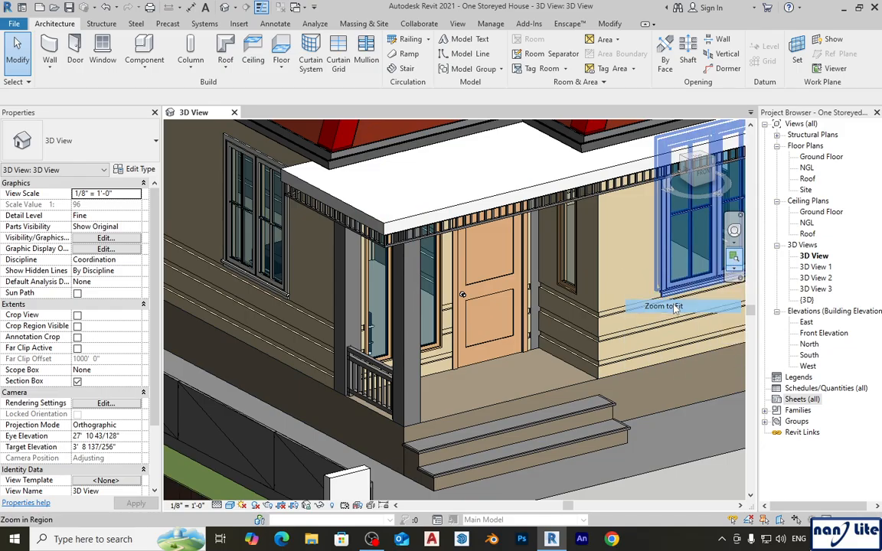
- Apply Zoom All to Fit to the 3D view, and repeat it after changing the view's magnification
click(736, 274)
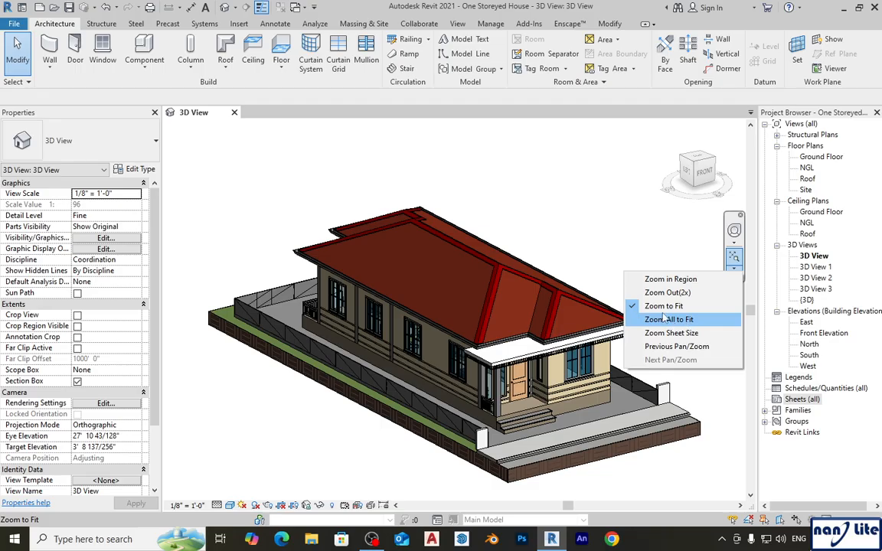
click(665, 320)
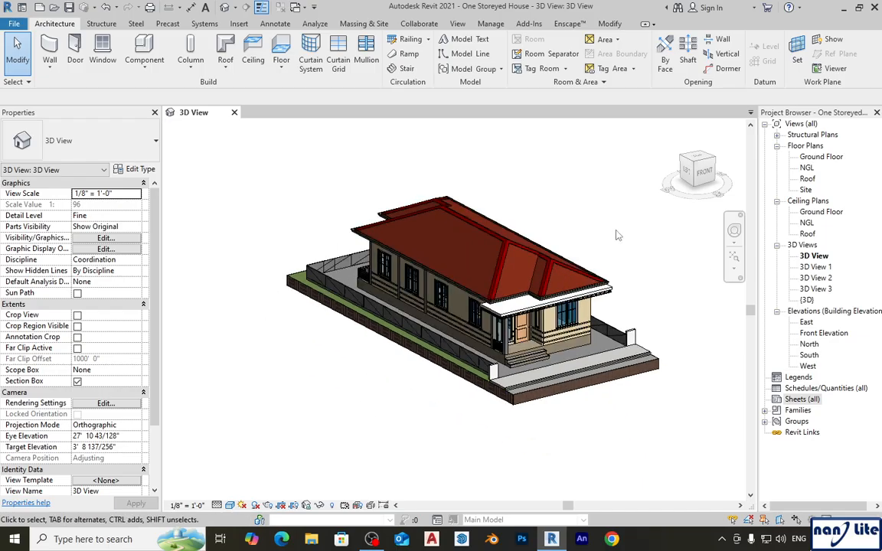
scroll(618, 235, up, 2)
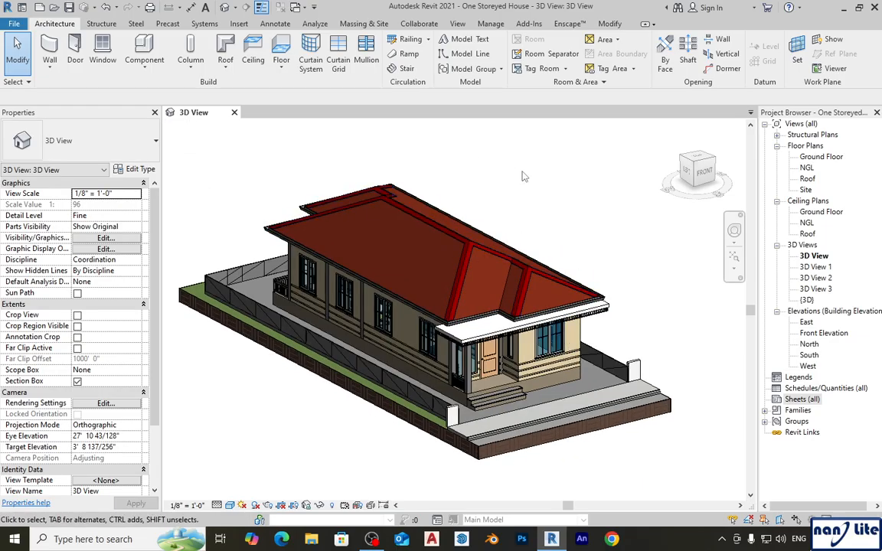
scroll(572, 228, down, 2)
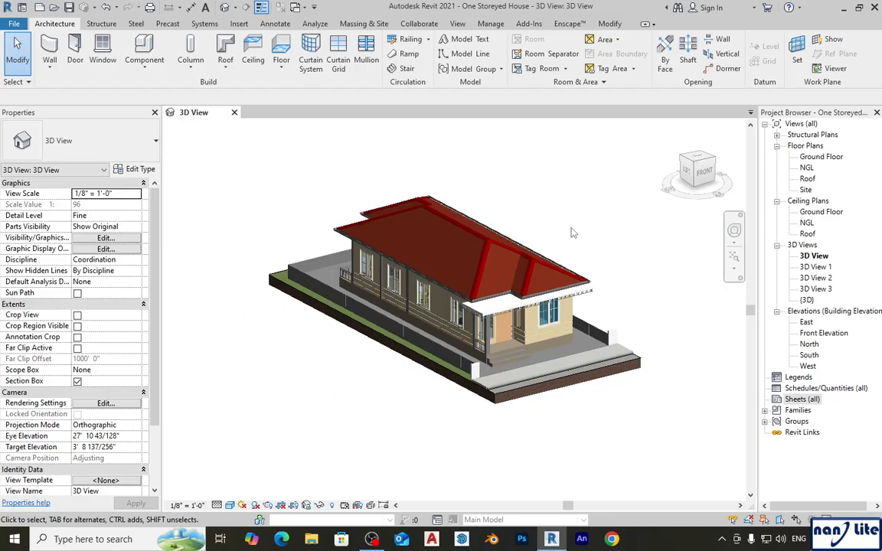
scroll(590, 227, up, 2)
click(738, 269)
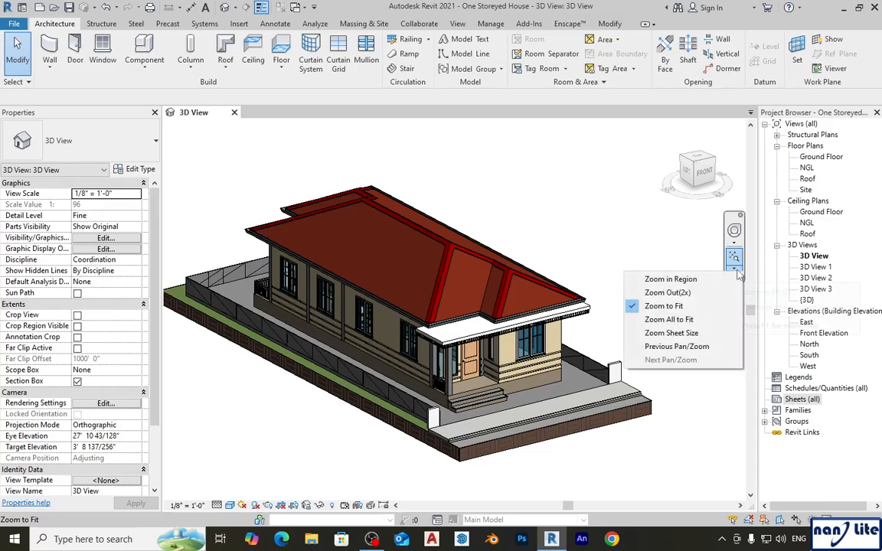
click(693, 321)
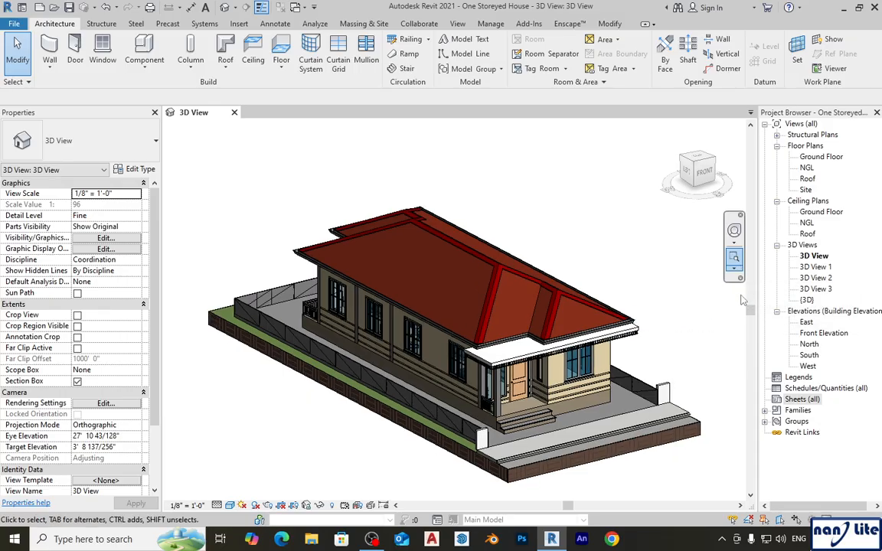
- Apply Zoom to Fit, Zoom Out (2x) and Zoom to Fit again to the house, and reduce the view's magnification
click(737, 275)
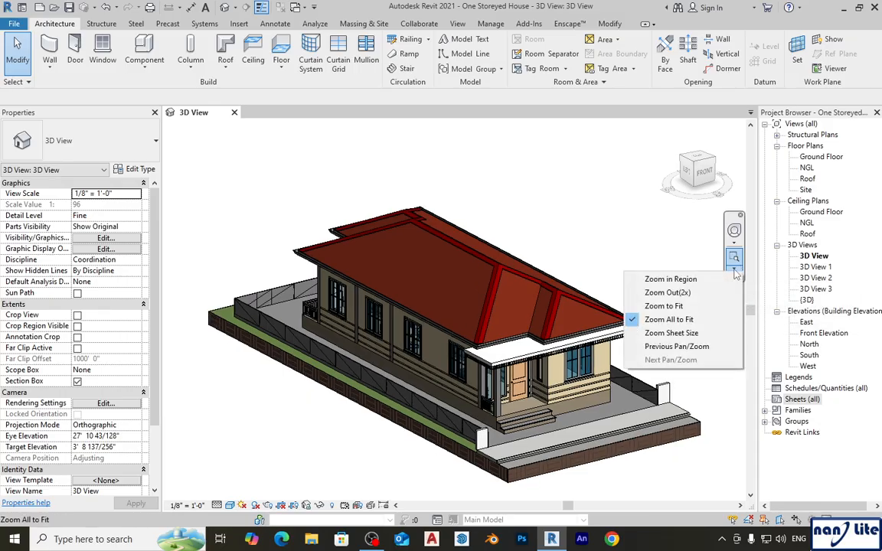
click(680, 306)
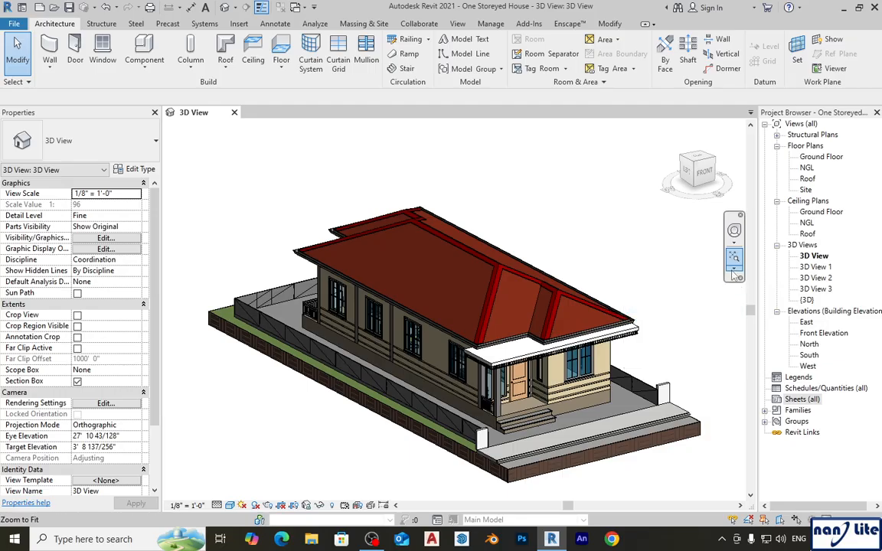
click(735, 277)
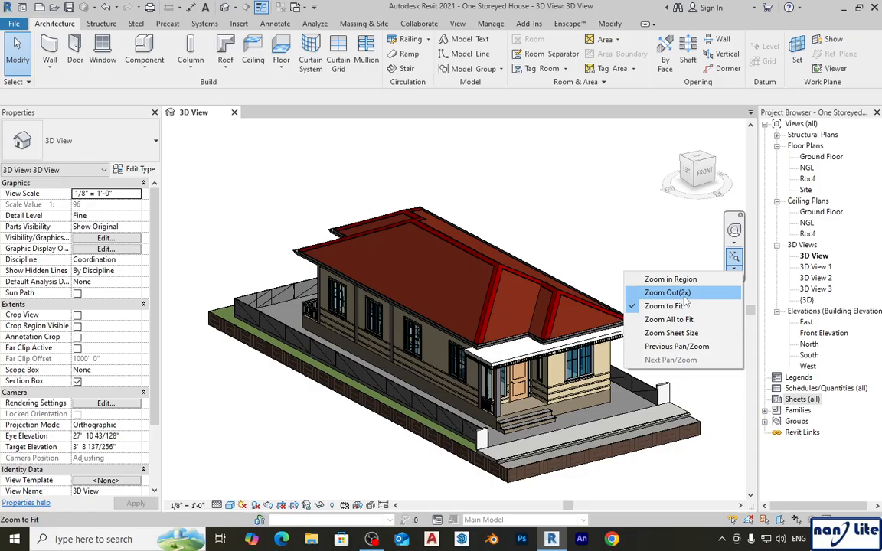
click(674, 292)
click(736, 269)
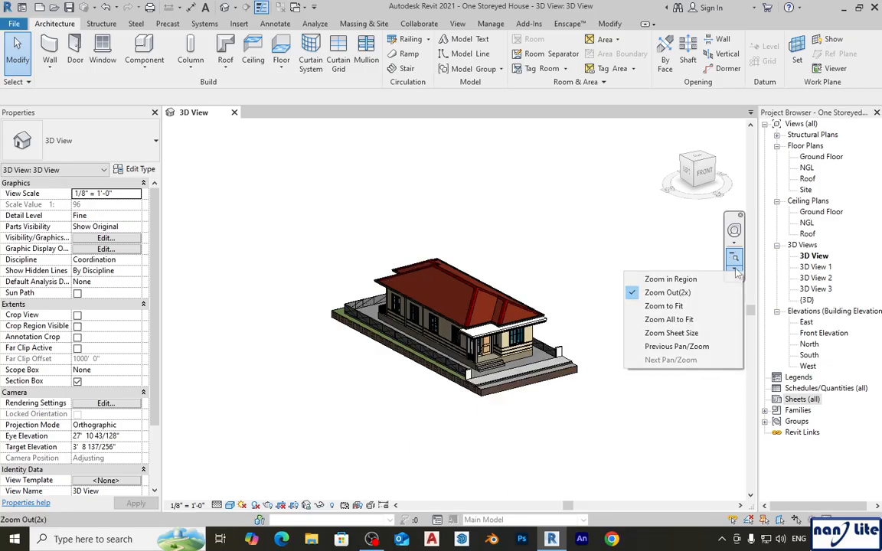
click(665, 306)
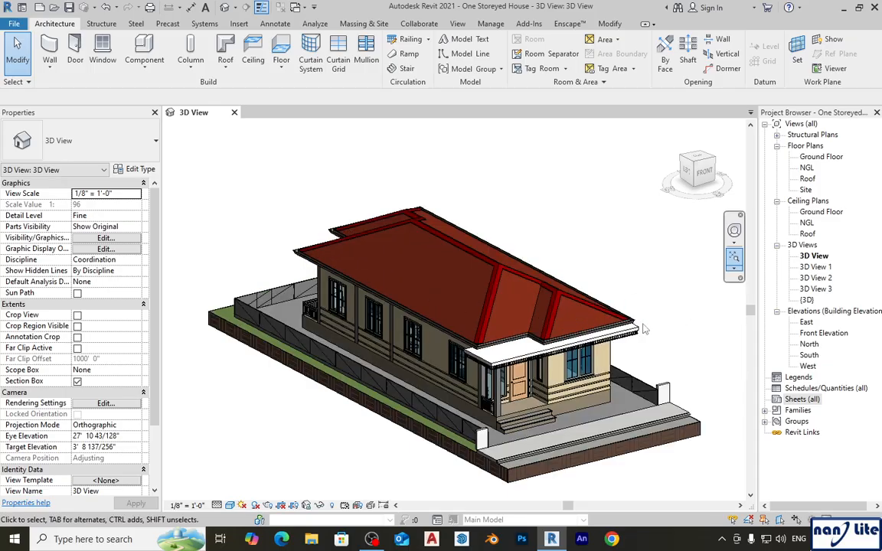
scroll(566, 228, down, 3)
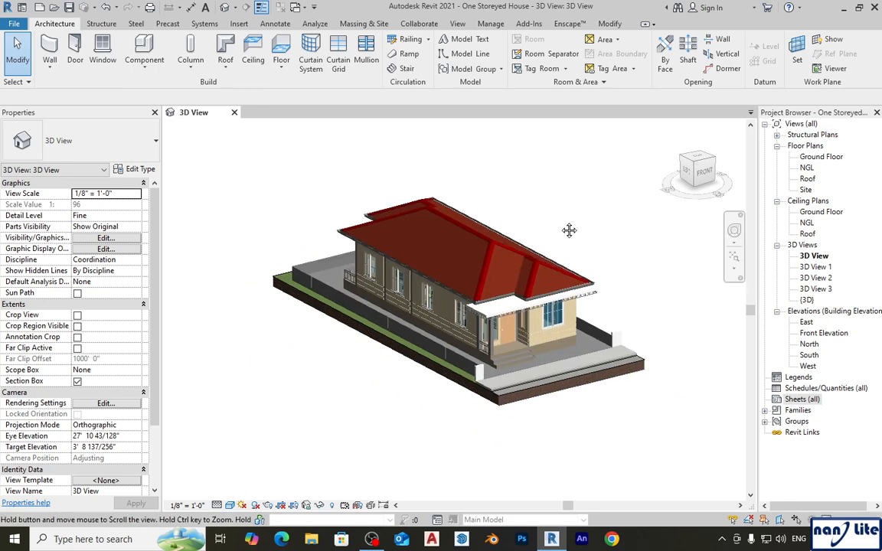
scroll(576, 228, down, 2)
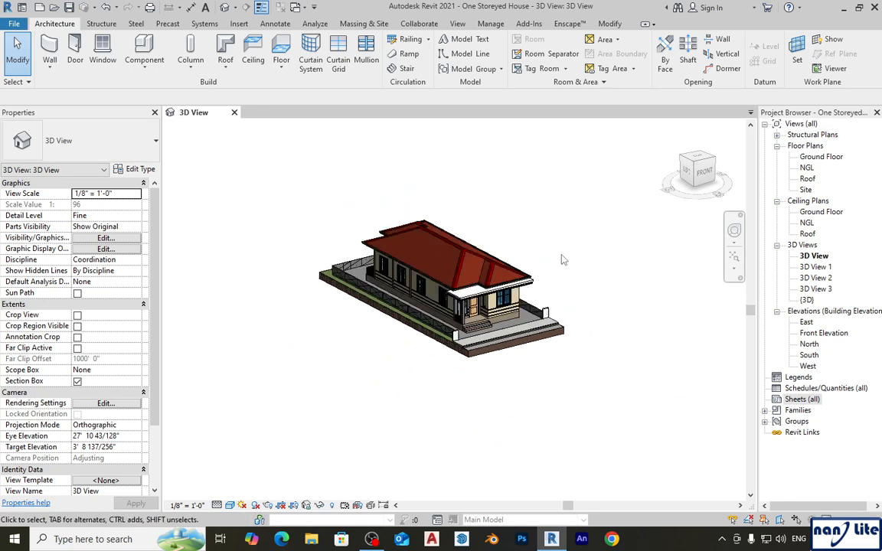
- Open the perspective 3D View 1 and adjust its magnification so the whole cropped scene is visible
double_click(815, 267)
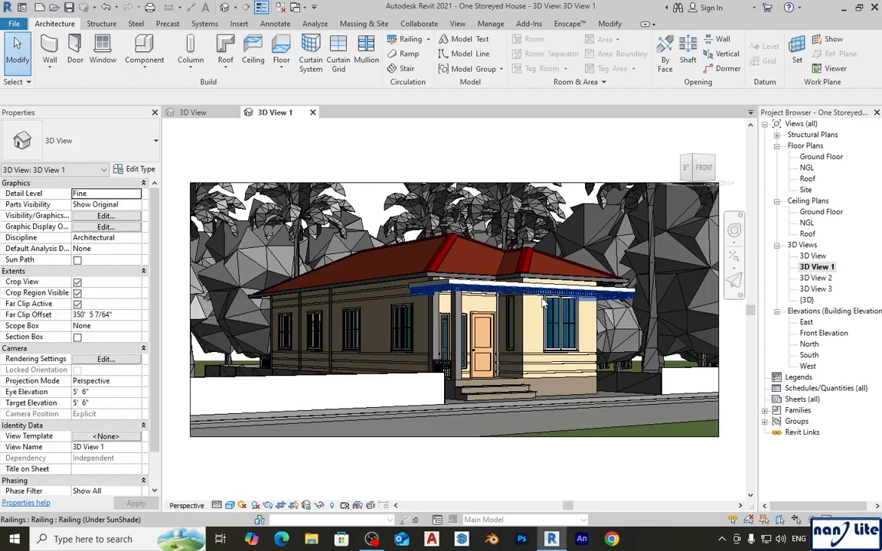
scroll(543, 297, down, 3)
middle_drag(691, 359, 665, 376)
scroll(659, 370, up, 2)
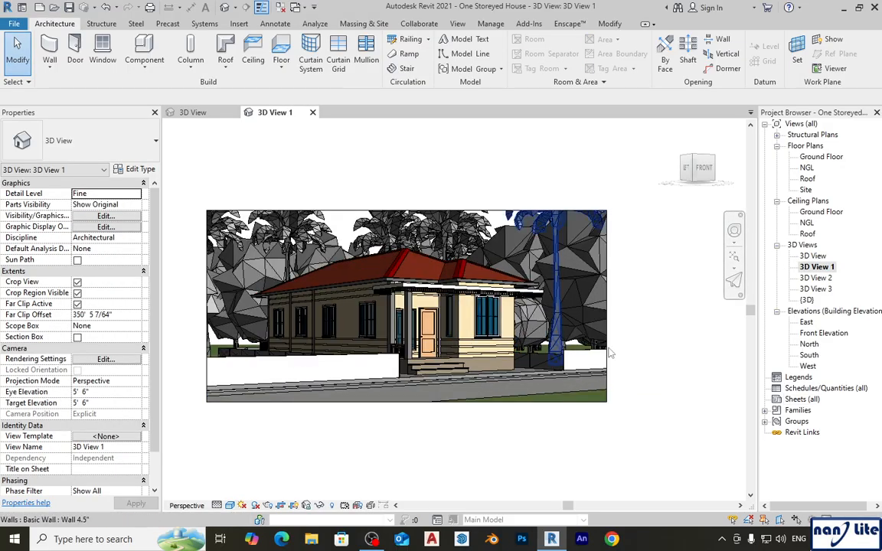
scroll(685, 352, down, 3)
scroll(686, 353, up, 2)
scroll(685, 353, down, 3)
scroll(685, 352, up, 2)
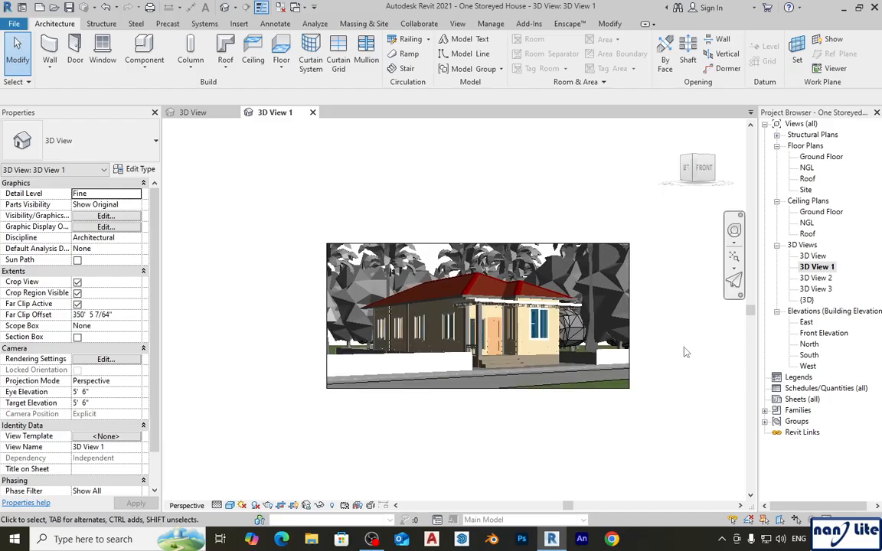
scroll(685, 353, up, 2)
- Open 3D View 2 and bring its whole cropped front perspective of the house into view
double_click(815, 278)
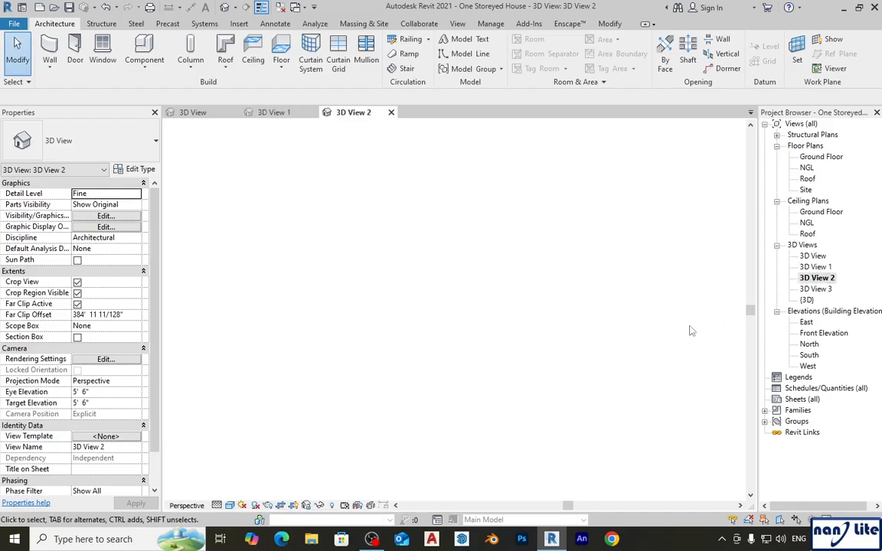
scroll(630, 327, down, 4)
middle_drag(648, 330, 592, 319)
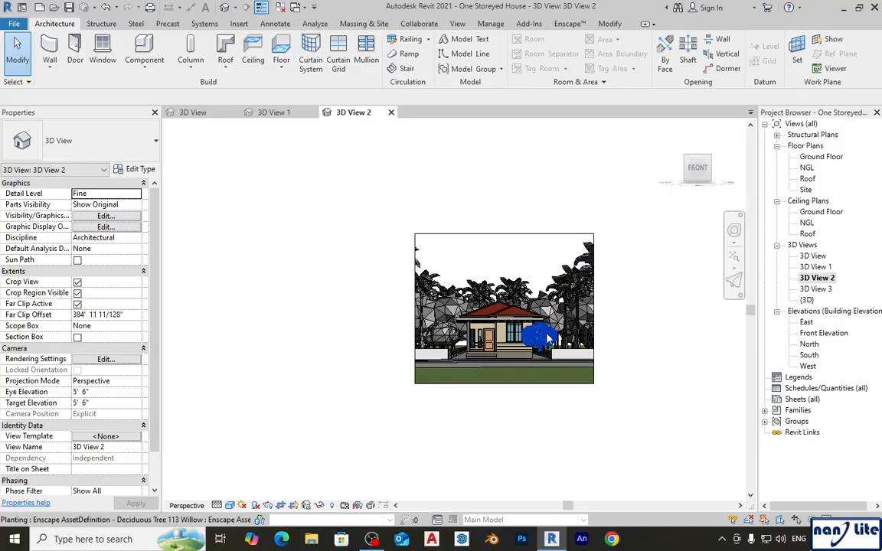
scroll(451, 307, up, 5)
scroll(384, 281, down, 4)
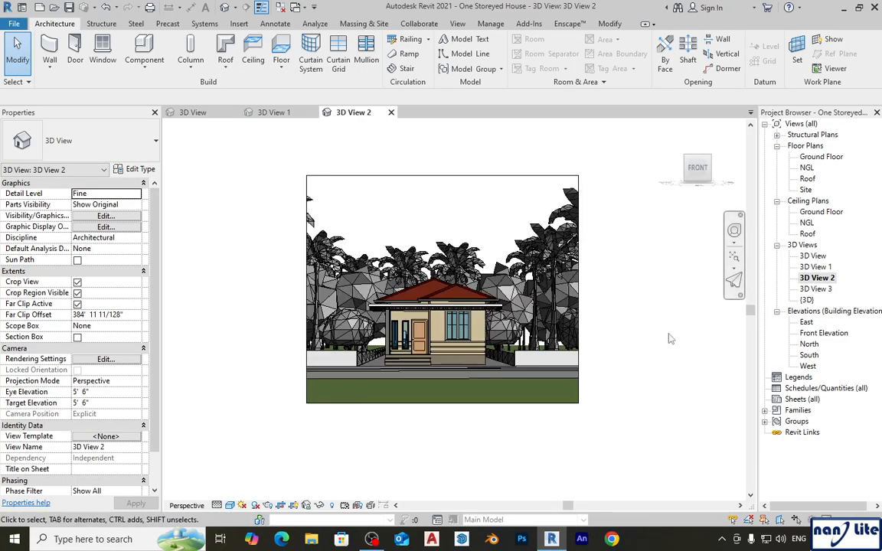
- Open 3D View 3, revisit 3D View 1 and 3D View 2, and return to 3D View 3
double_click(826, 291)
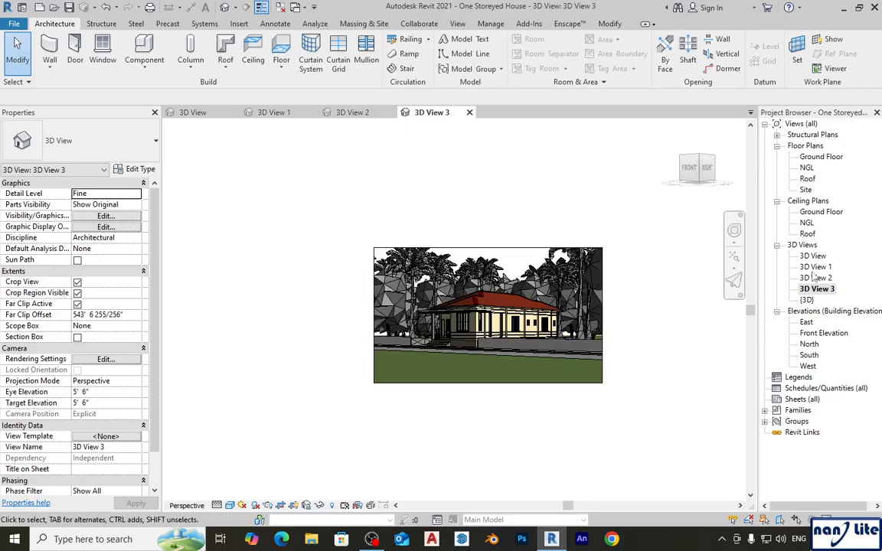
double_click(816, 266)
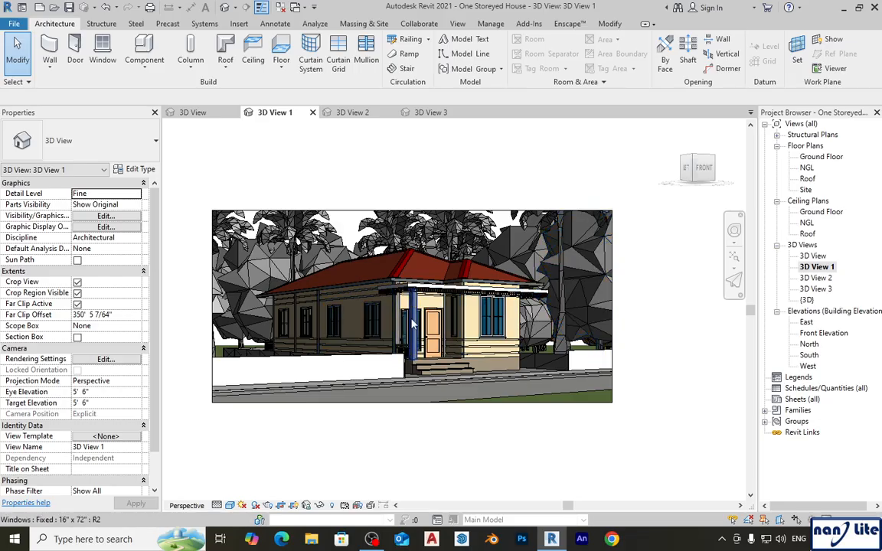
double_click(813, 278)
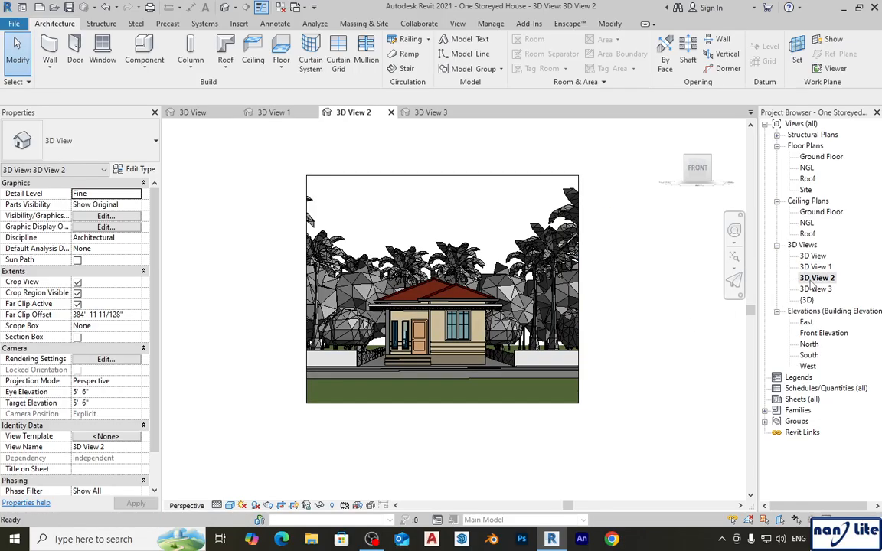
double_click(815, 288)
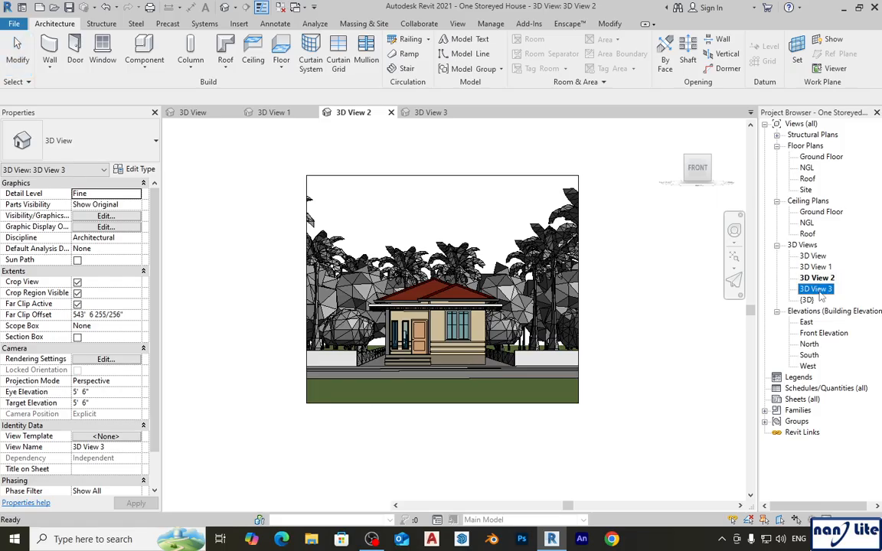
scroll(404, 342, down, 2)
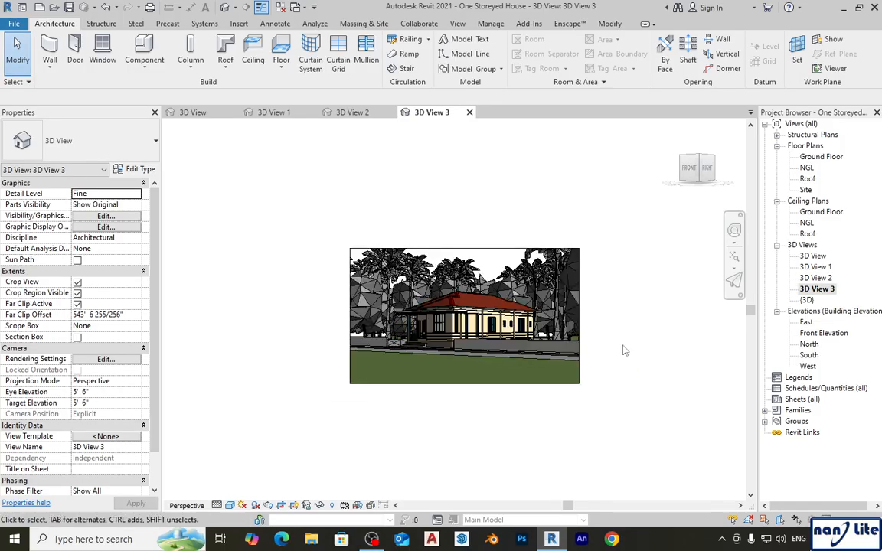
- Look through the four open 3D views in turn and return to the orthographic 3D View
click(190, 113)
click(274, 113)
click(352, 115)
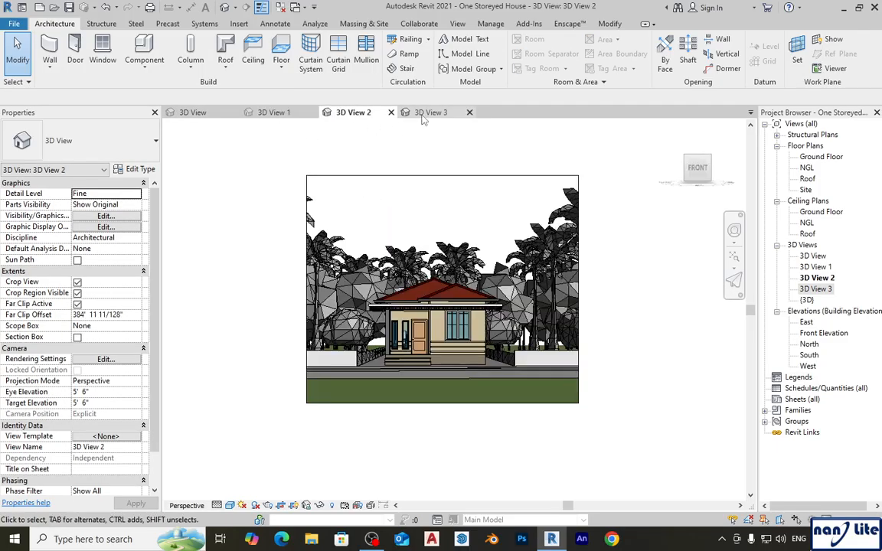
click(421, 115)
click(215, 114)
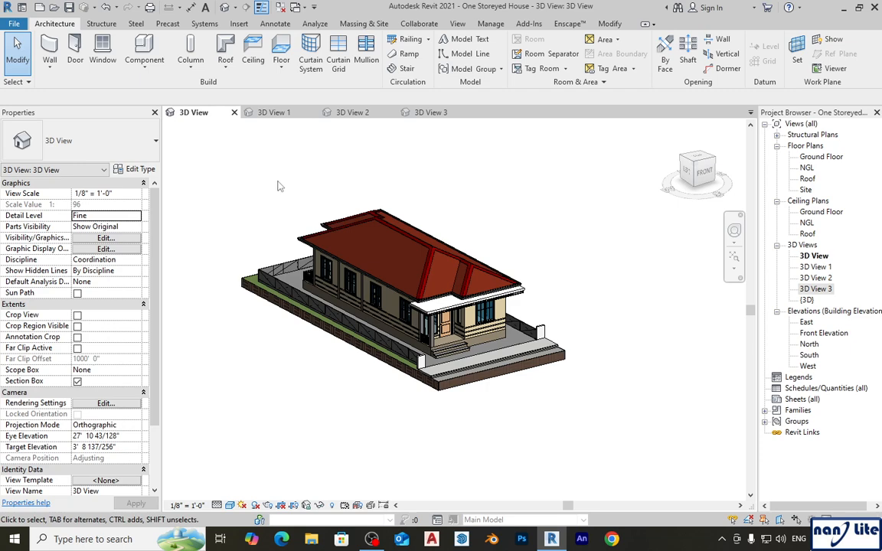
- Tile the four open views in the drawing area and fit the house in the orthographic 3D View
click(458, 24)
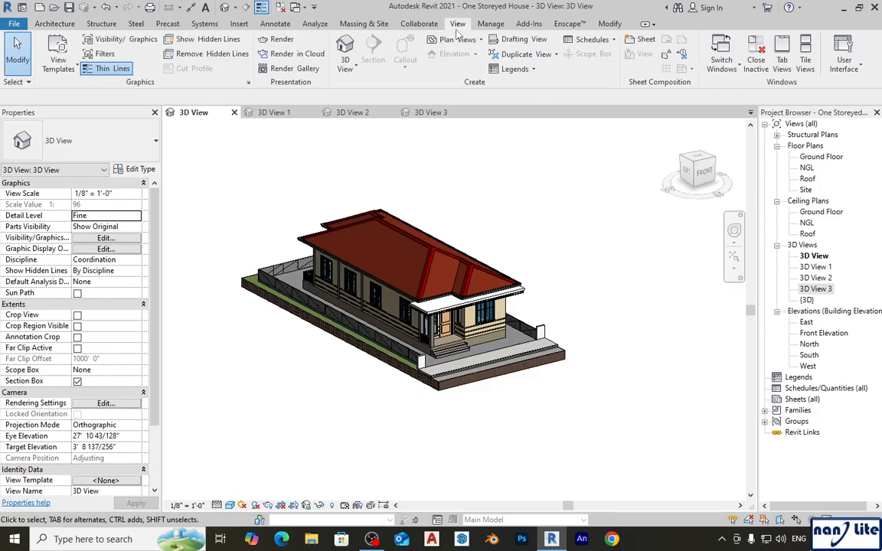
click(808, 67)
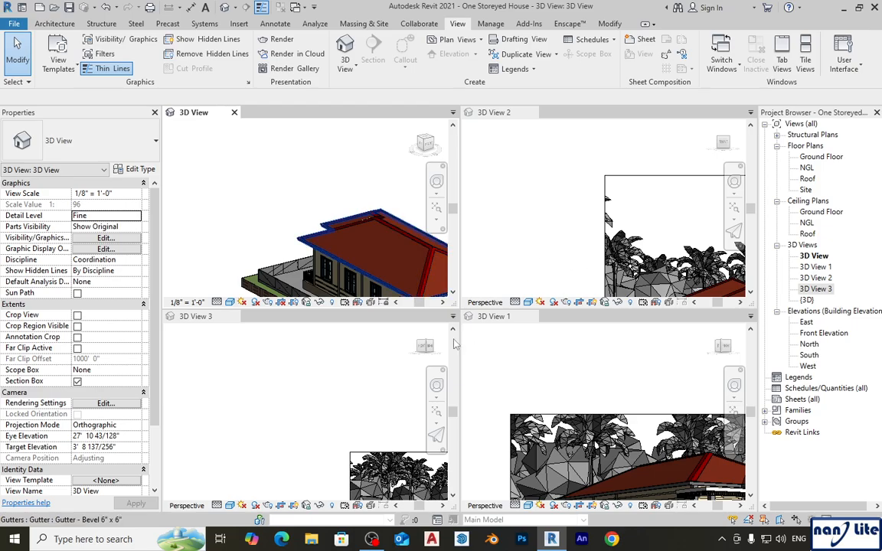
middle_click(260, 203)
middle_click(260, 203)
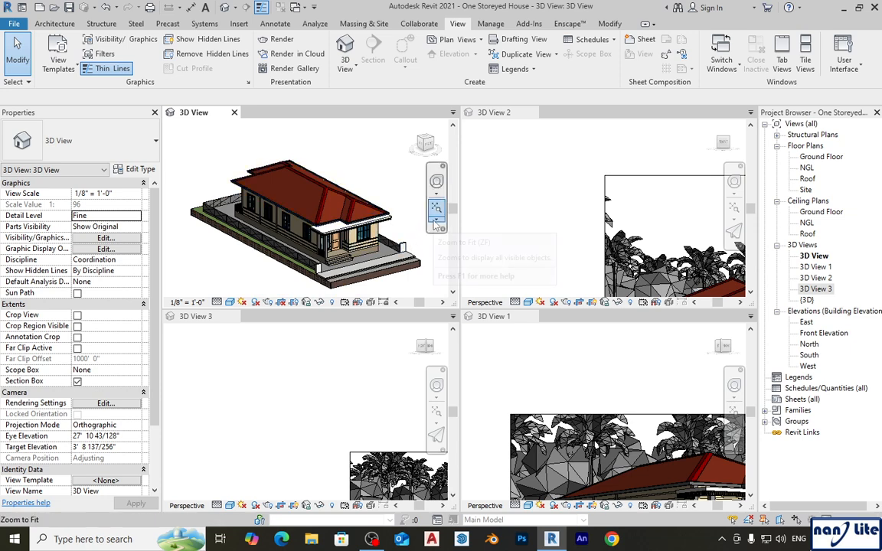
- Apply Zoom to Fit individually to the tiled 3D View 2, 3D View 1 and 3D View 3
click(538, 228)
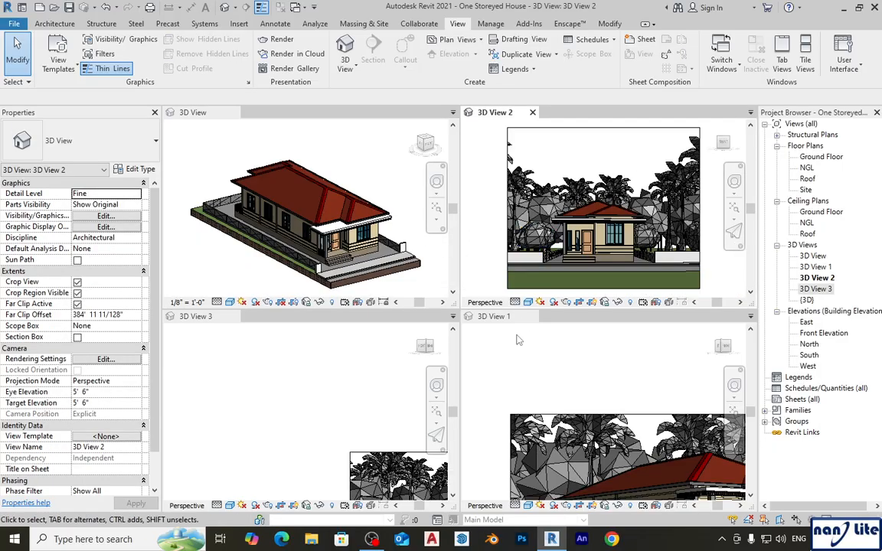
click(519, 360)
key(z)
key(f)
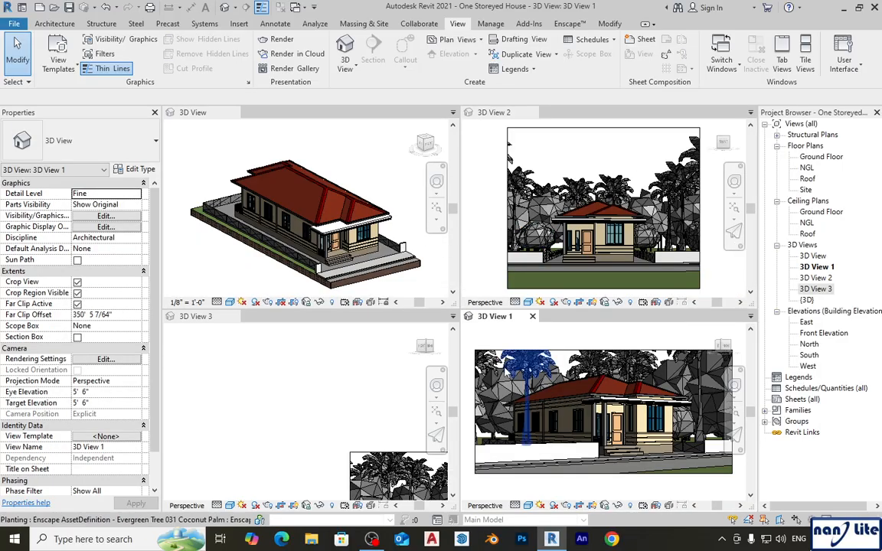
click(285, 390)
key(z)
key(f)
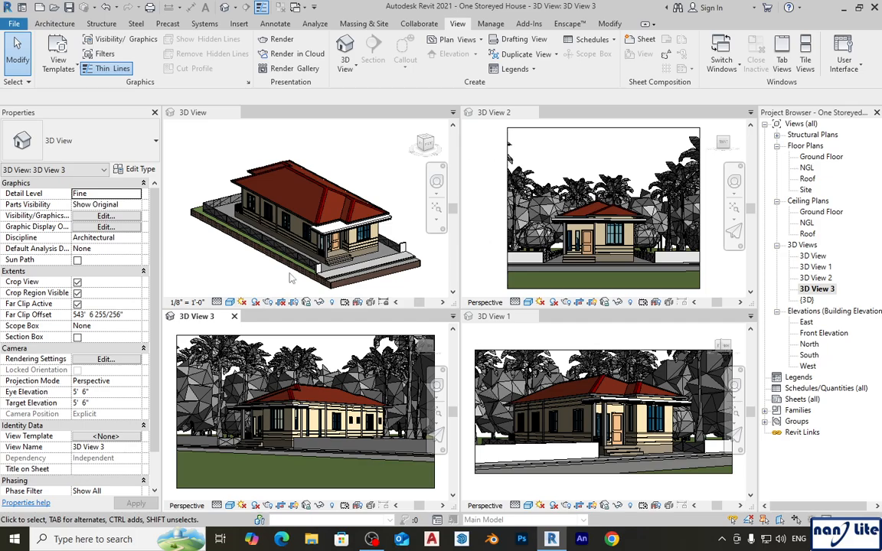
- Shrink the scenes in 3D View 2 and 3D View 1, and change the magnification of 3D View 3
click(483, 245)
scroll(484, 242, down, 4)
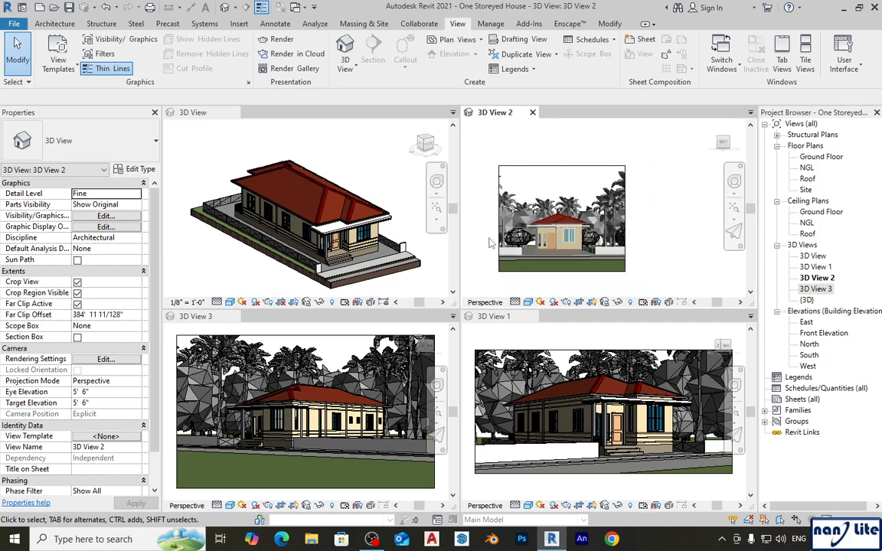
scroll(570, 346, down, 3)
scroll(573, 348, down, 1)
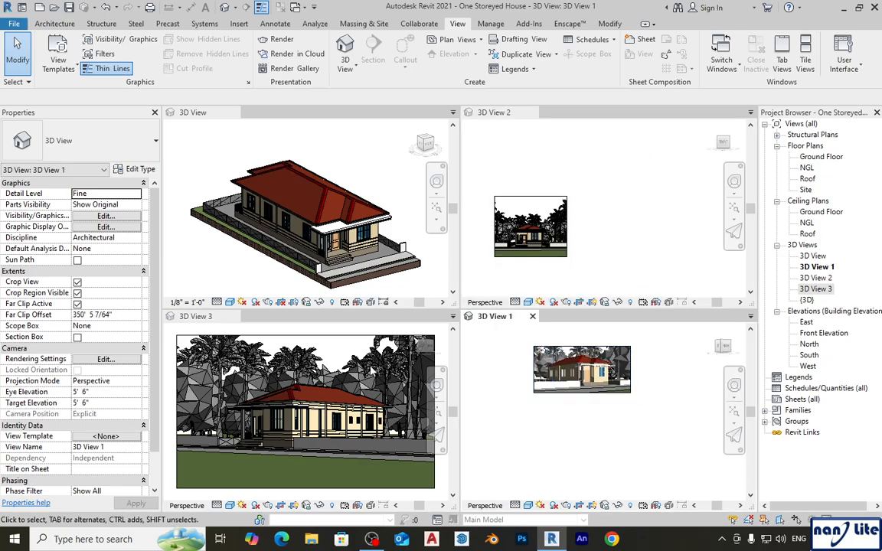
scroll(322, 364, down, 4)
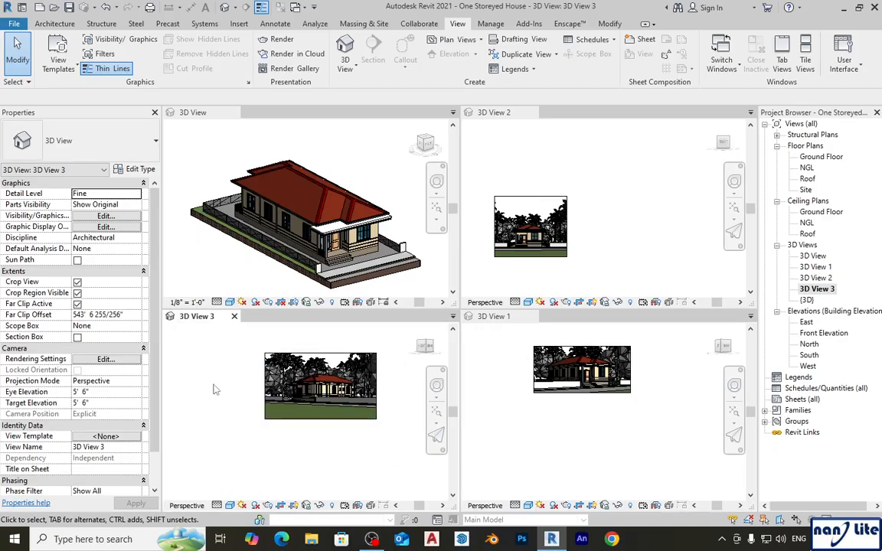
scroll(252, 356, up, 4)
- Change the magnification of 3D View 1, 3D View 2 and 3D View, and restore all four tiled views with Zoom All to Fit
click(520, 419)
scroll(520, 420, down, 3)
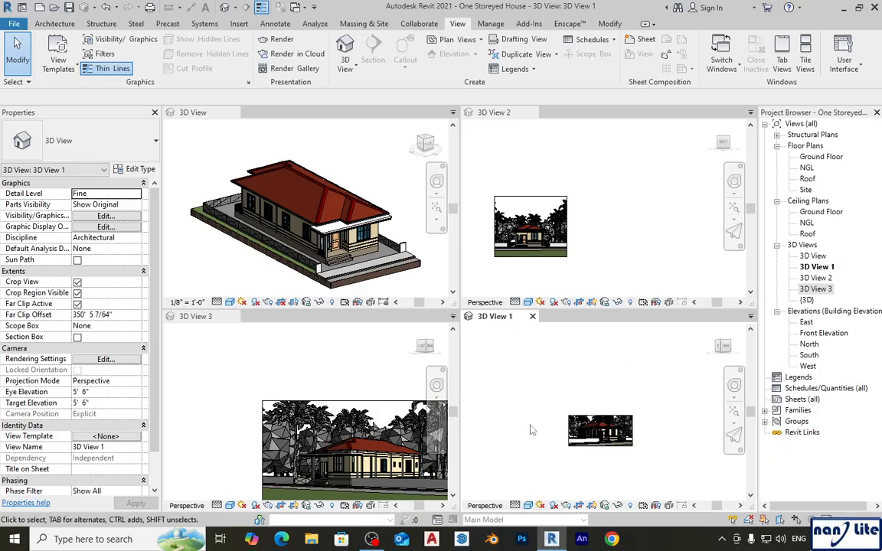
scroll(528, 411, up, 4)
click(620, 254)
scroll(617, 243, down, 2)
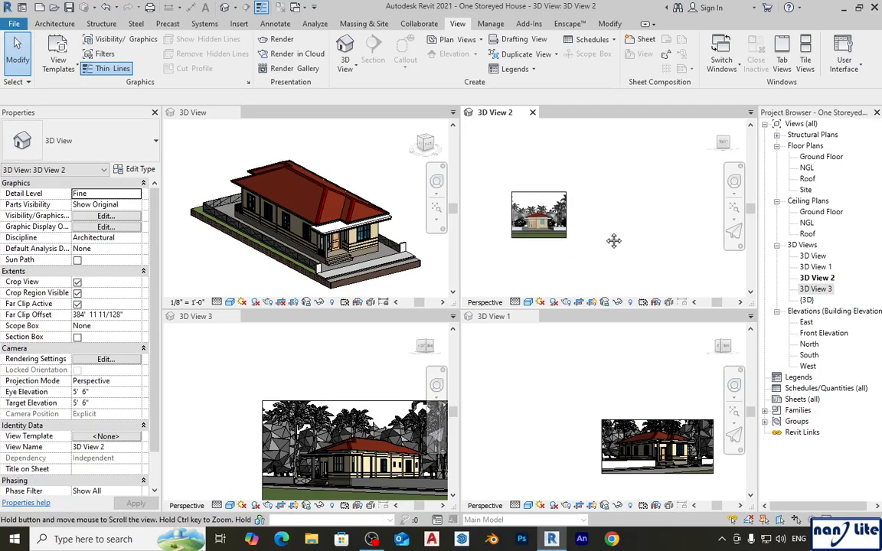
scroll(345, 149, down, 4)
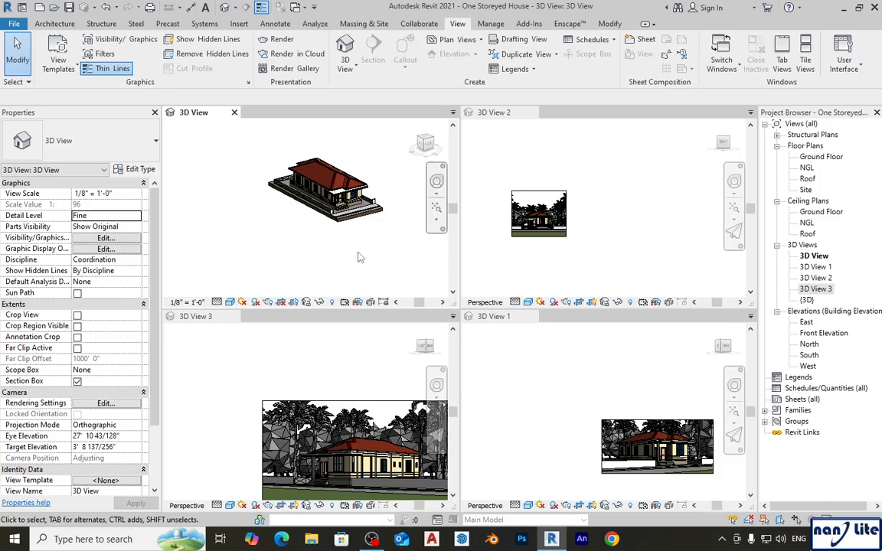
click(438, 222)
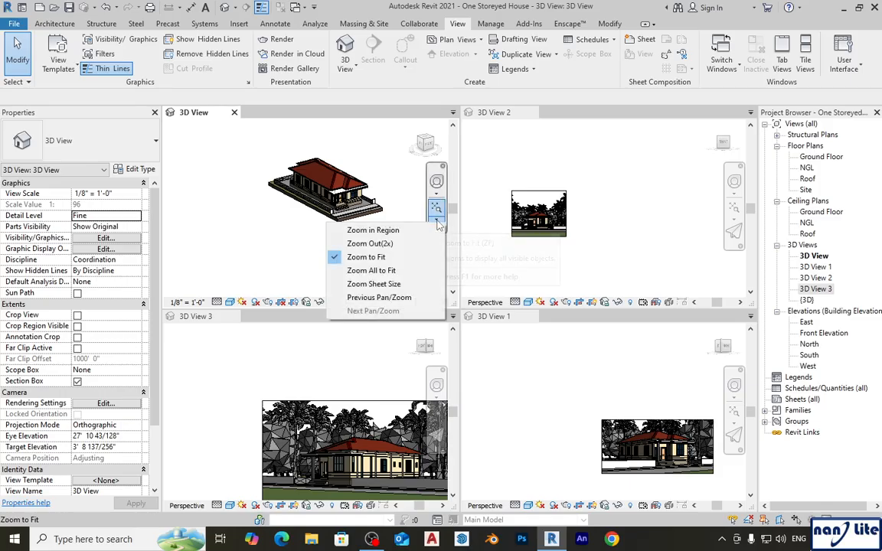
click(410, 276)
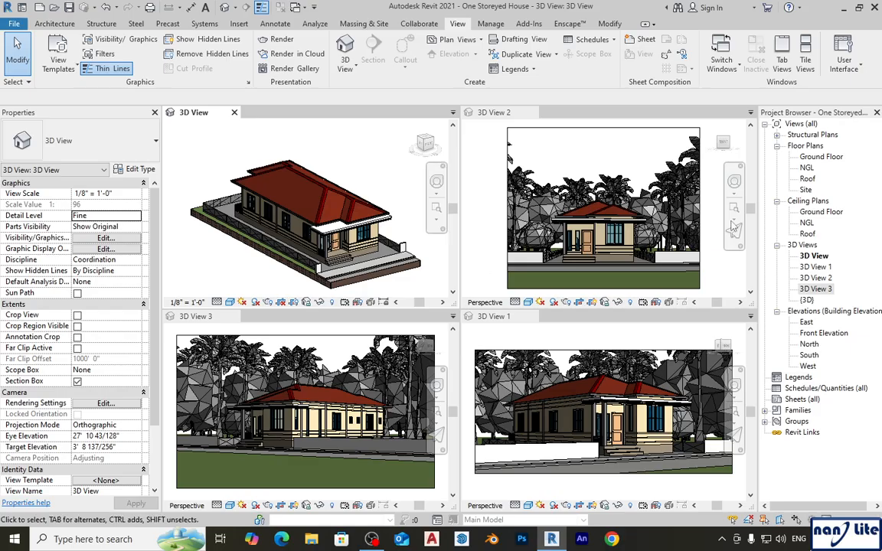
- Review the zoom options in 3D View 2 and apply Zoom All to Fit to the tiled views
click(735, 223)
click(735, 223)
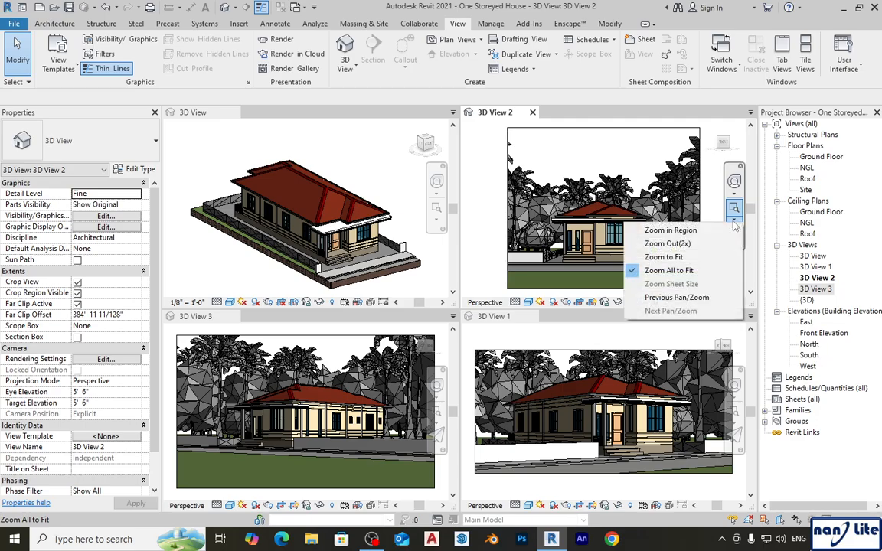
click(486, 260)
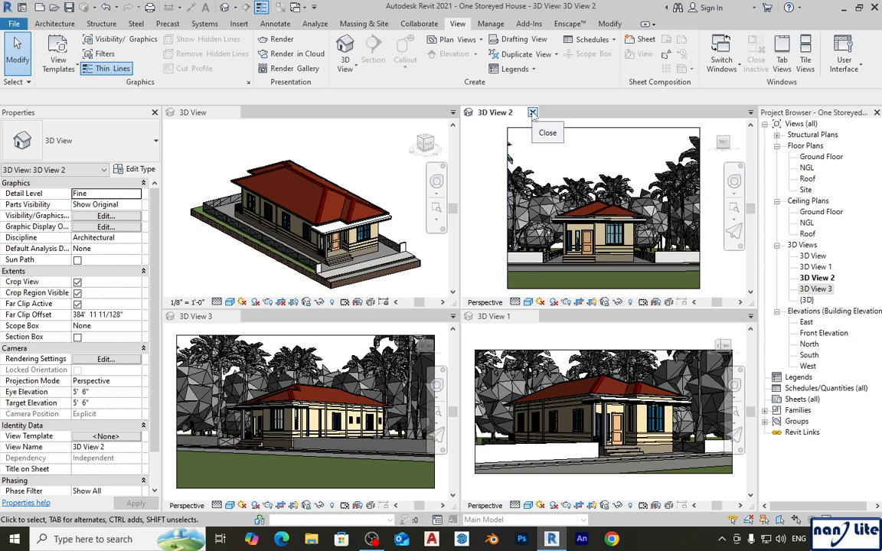
key(z)
key(a)
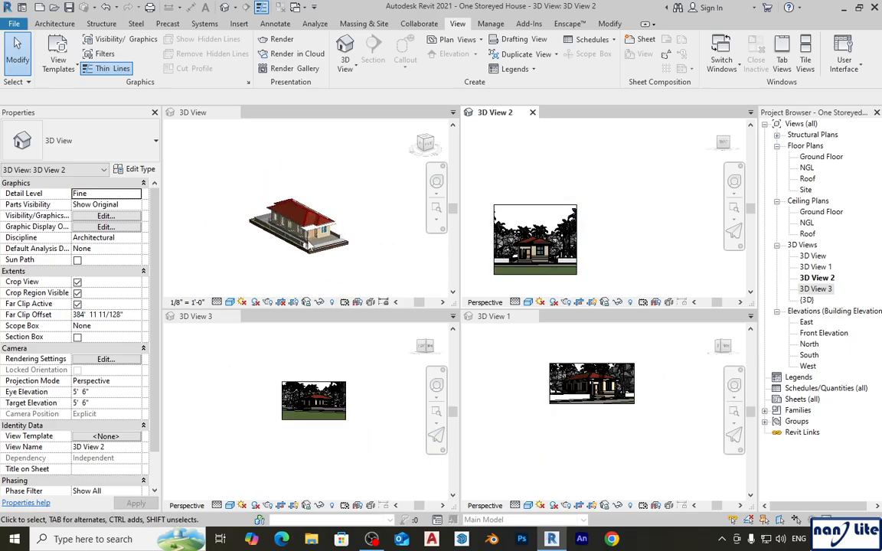
- Change the magnification and position of the scenes in 3D View, 3D View 2 and 3D View 3
click(360, 232)
scroll(367, 239, up, 1)
middle_drag(375, 266, 379, 212)
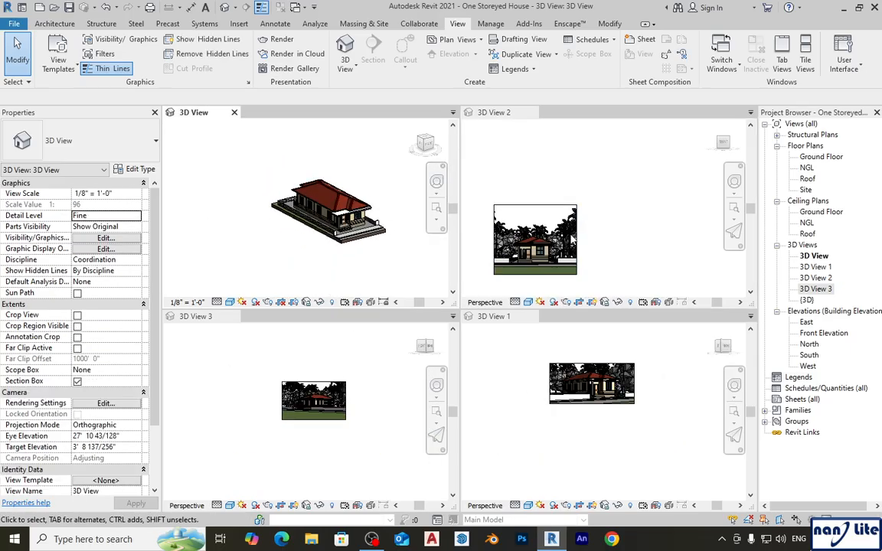
click(638, 215)
middle_drag(616, 267, 665, 242)
scroll(365, 366, down, 1)
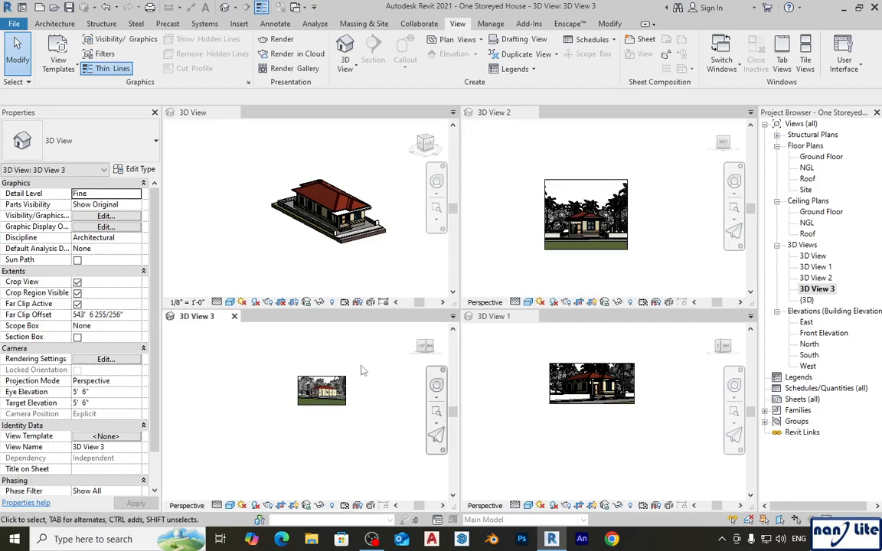
middle_drag(367, 365, 359, 368)
- Zoom each tiled view to fit individually: 3D View, 3D View 2, 3D View 1 and 3D View 3
middle_click(382, 265)
middle_click(382, 266)
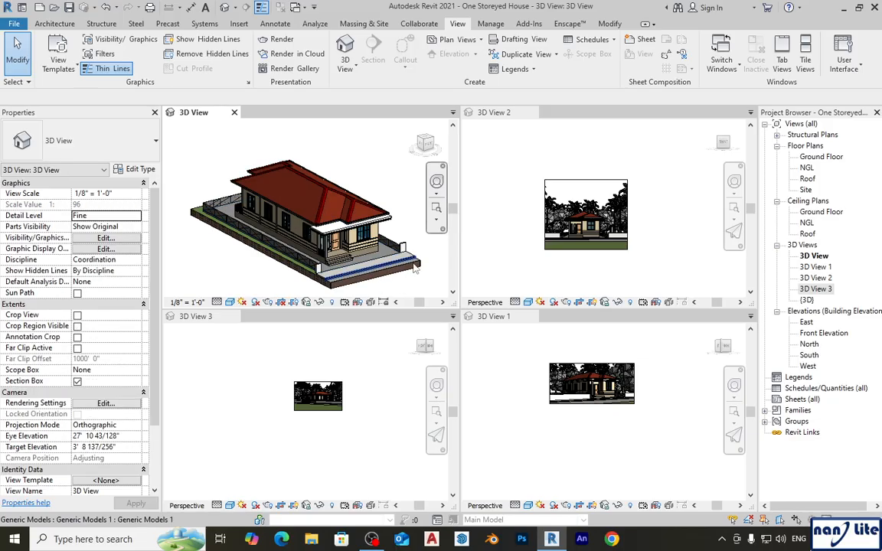
middle_click(516, 269)
middle_click(516, 269)
middle_click(503, 370)
middle_click(502, 369)
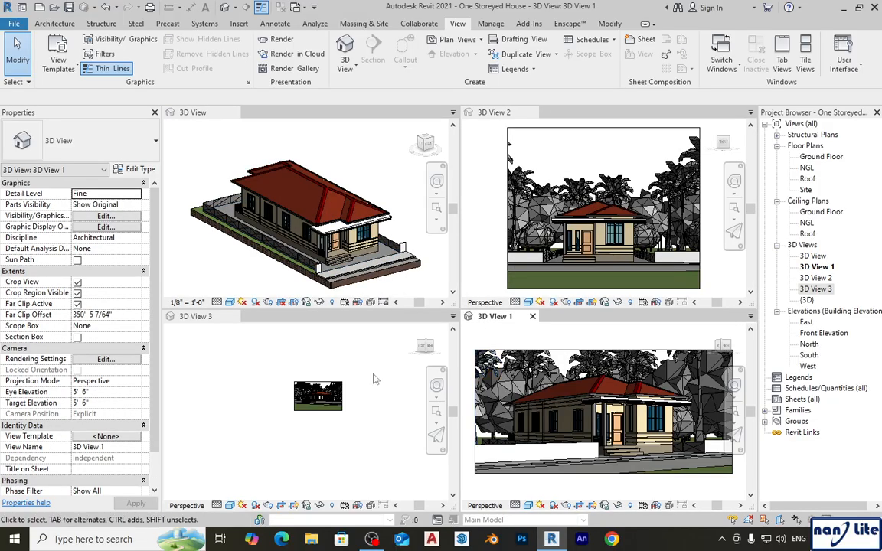
middle_click(354, 373)
middle_click(355, 373)
- Shrink the scenes in all four tiled views by zooming out of each one
scroll(352, 371, down, 1)
scroll(554, 362, down, 4)
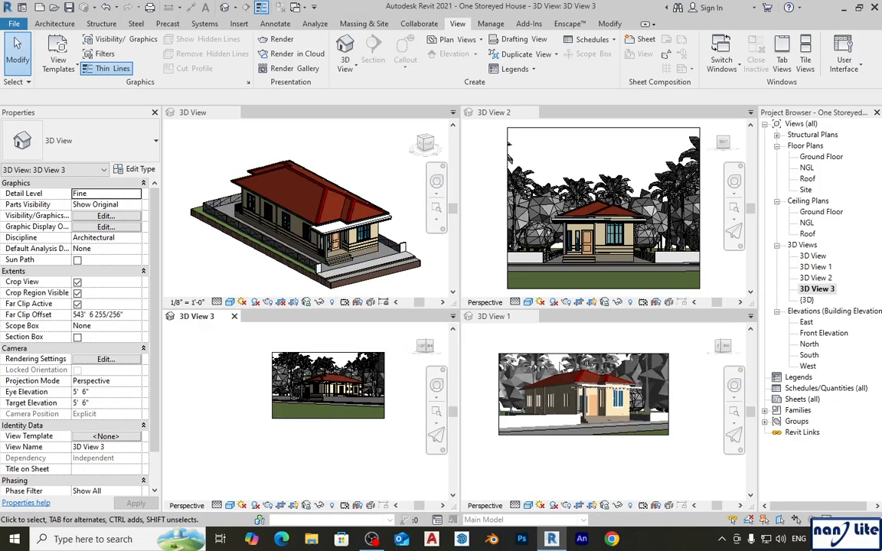
scroll(588, 239, down, 5)
scroll(360, 172, down, 2)
scroll(361, 174, down, 1)
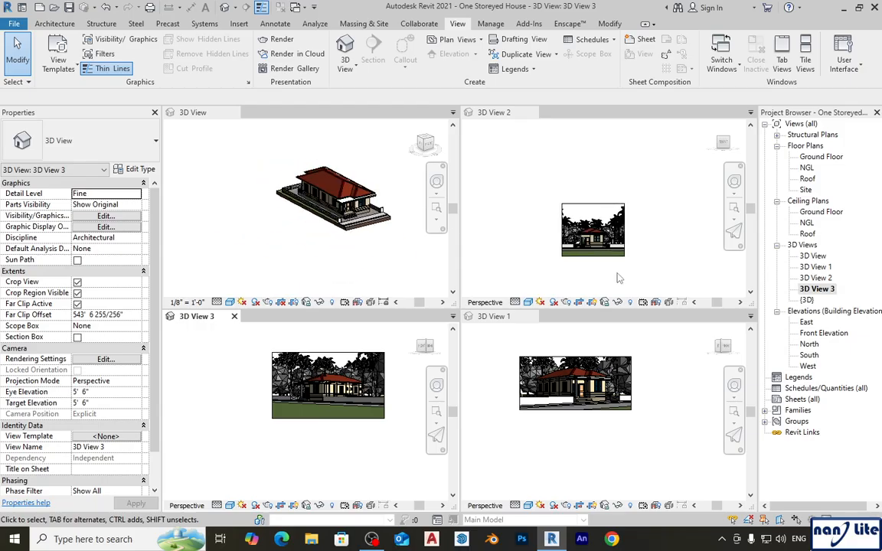
- Fit only 3D View 2 with Zoom to Fit, and fit all four tiled views with Zoom All to Fit
click(658, 258)
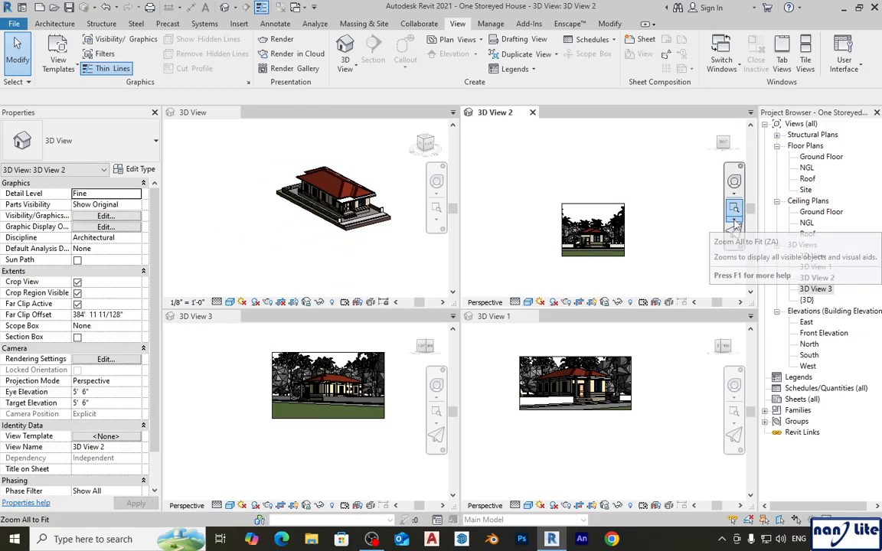
click(734, 221)
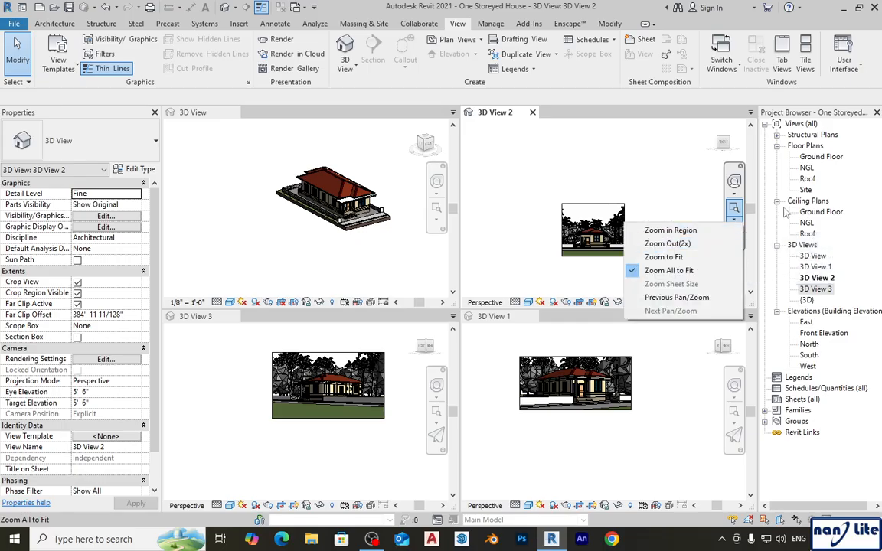
click(692, 259)
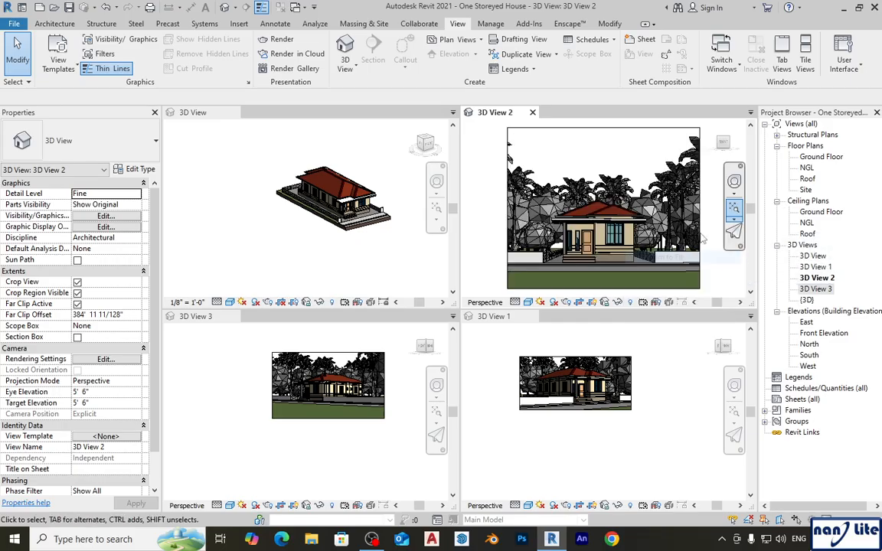
click(735, 222)
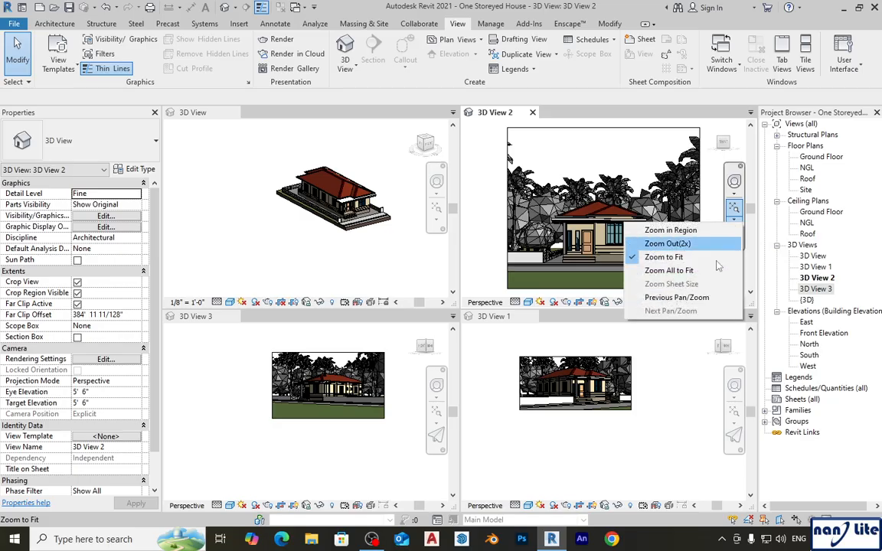
click(670, 270)
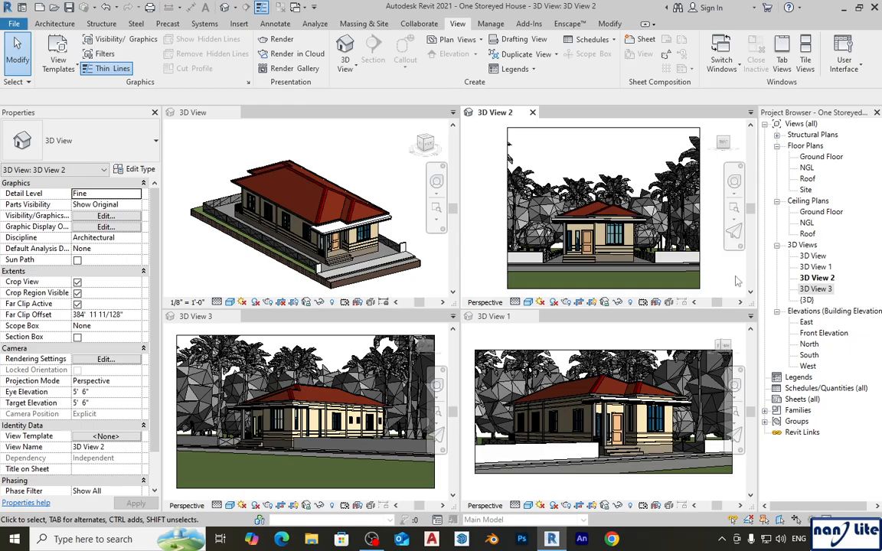
- Check the current zoom option in 3D View 2 and activate each of the four tiled views in turn
click(734, 222)
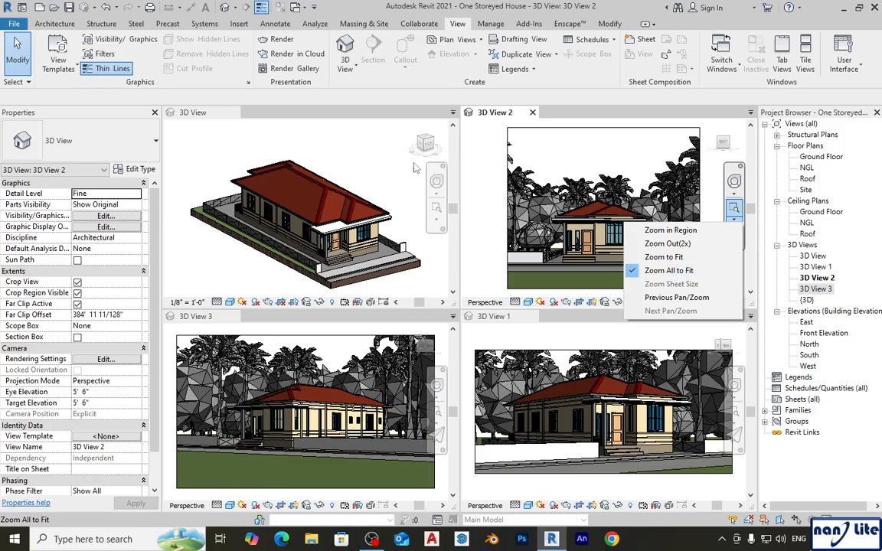
click(483, 257)
click(345, 162)
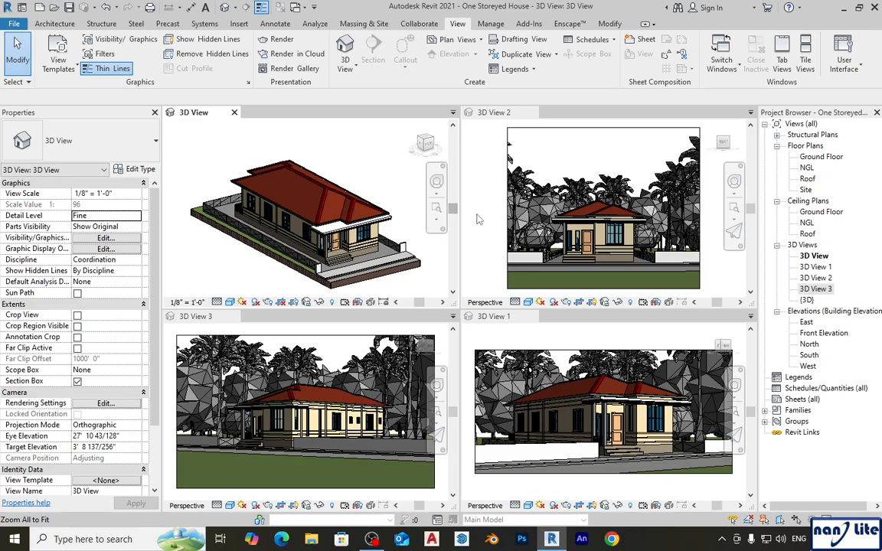
click(471, 257)
click(502, 338)
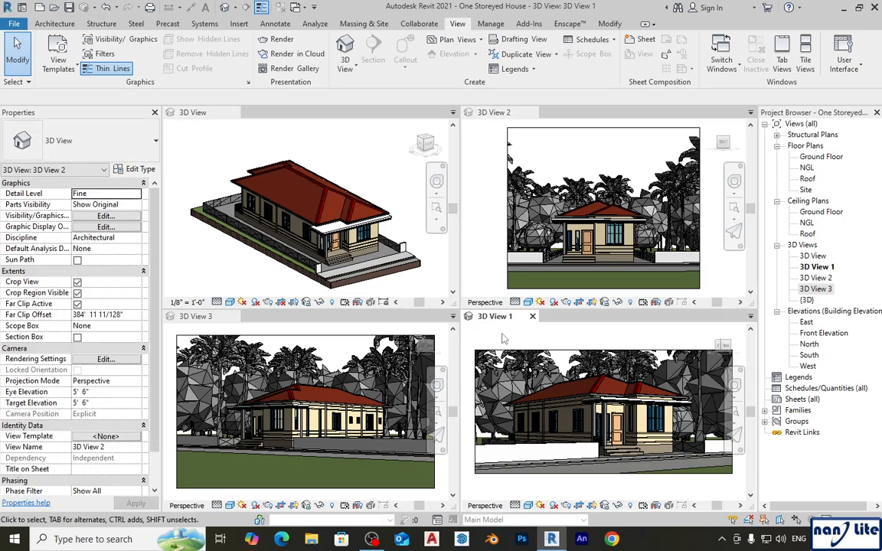
click(370, 337)
click(362, 258)
click(711, 173)
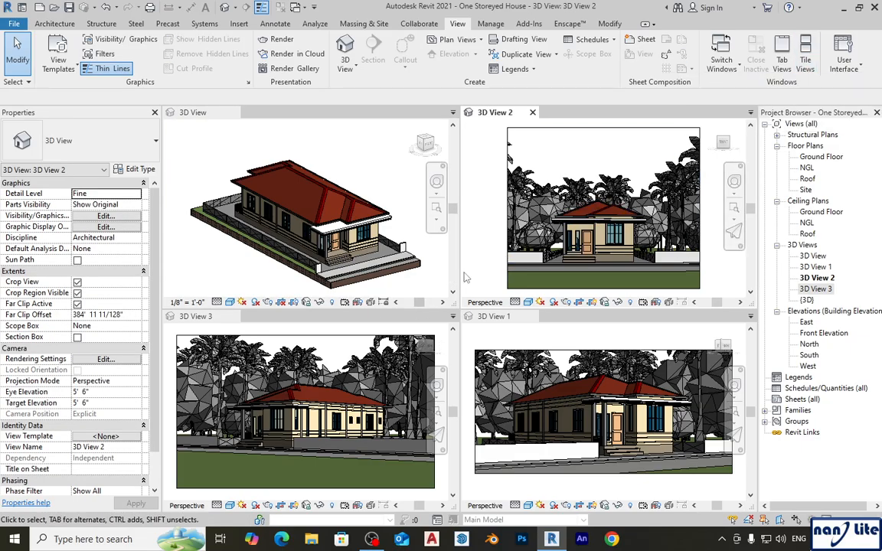
click(418, 284)
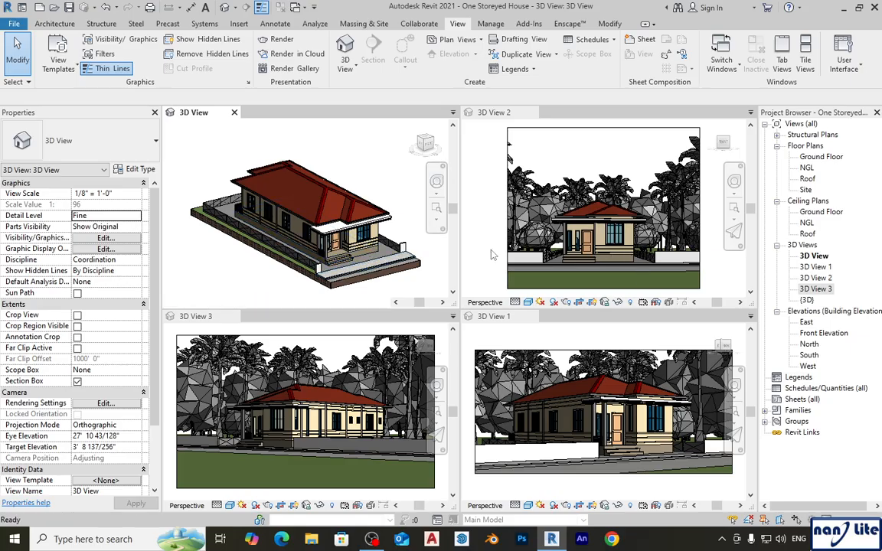
- Delete the double casement window on the house front in 3D View 2 and undo the deletion
click(580, 254)
click(615, 242)
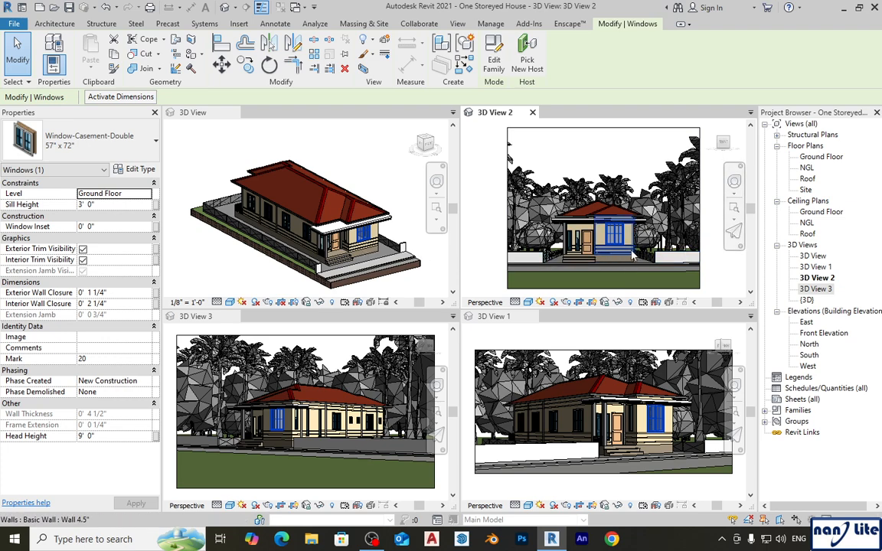
key(Escape)
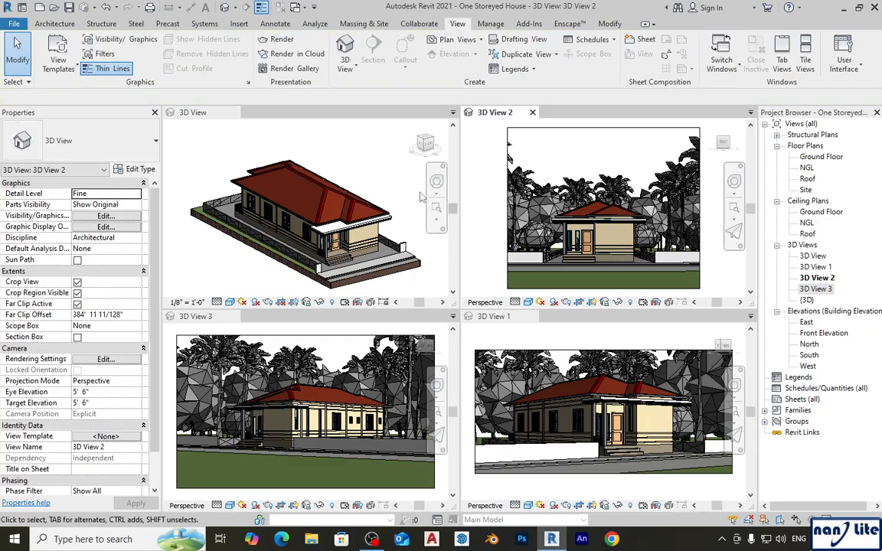
click(123, 69)
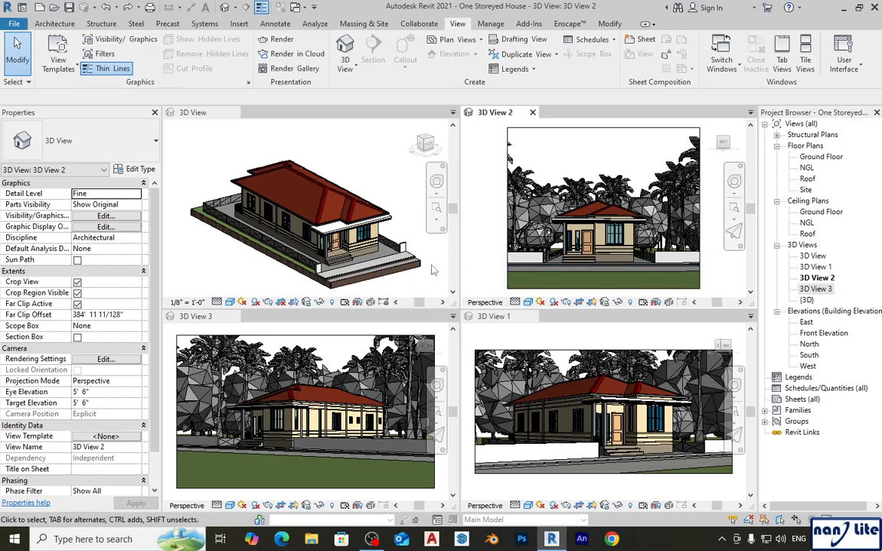
- Compare the Zoom to Fit and Zoom All to Fit options in 3D View 2 and run Zoom All to Fit
click(733, 223)
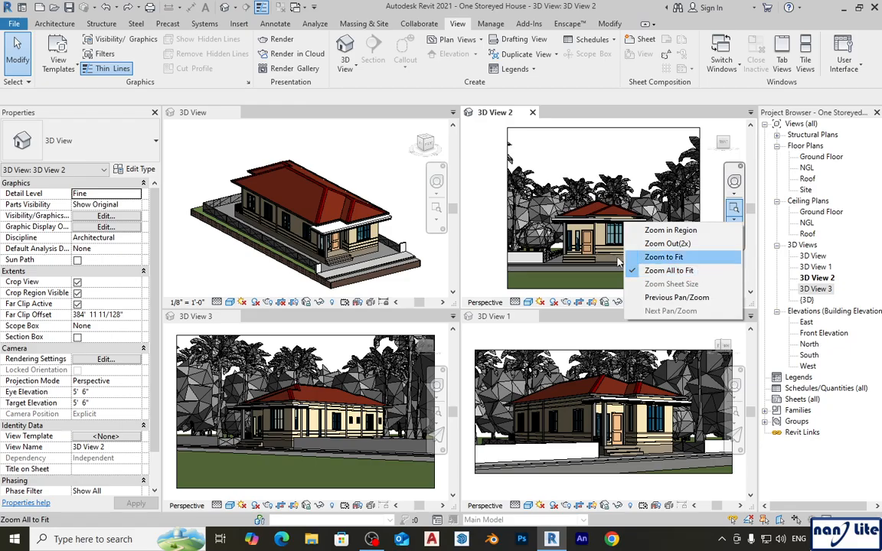
click(703, 258)
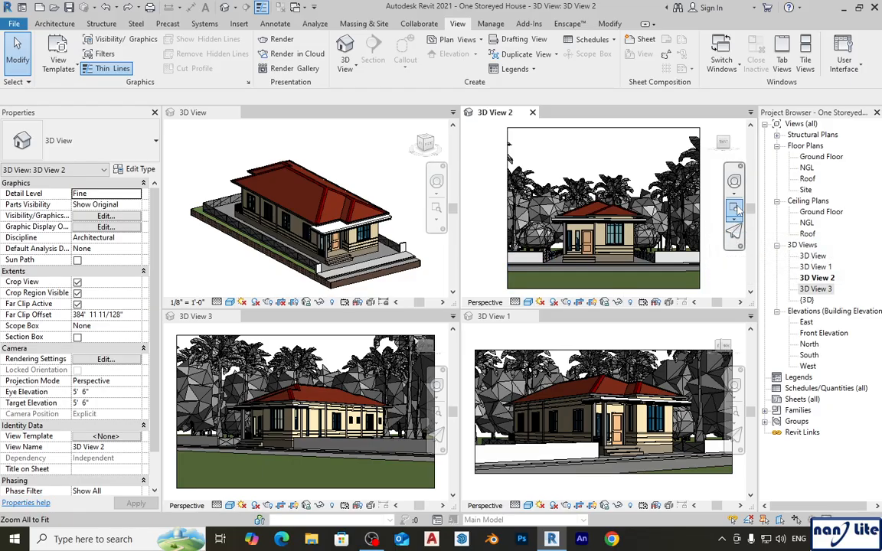
click(735, 214)
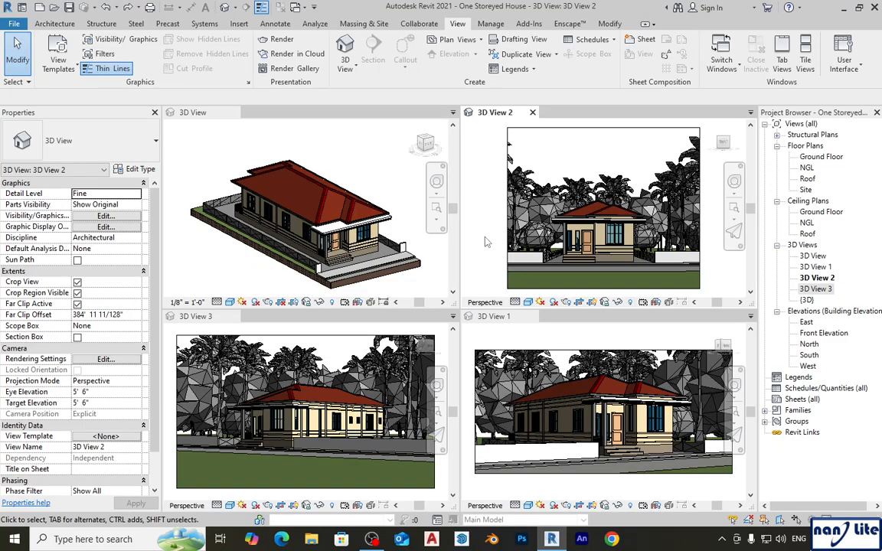
- Shrink the scenes in the four tiled views and refit them all with Zoom All to Fit from 3D View
click(437, 210)
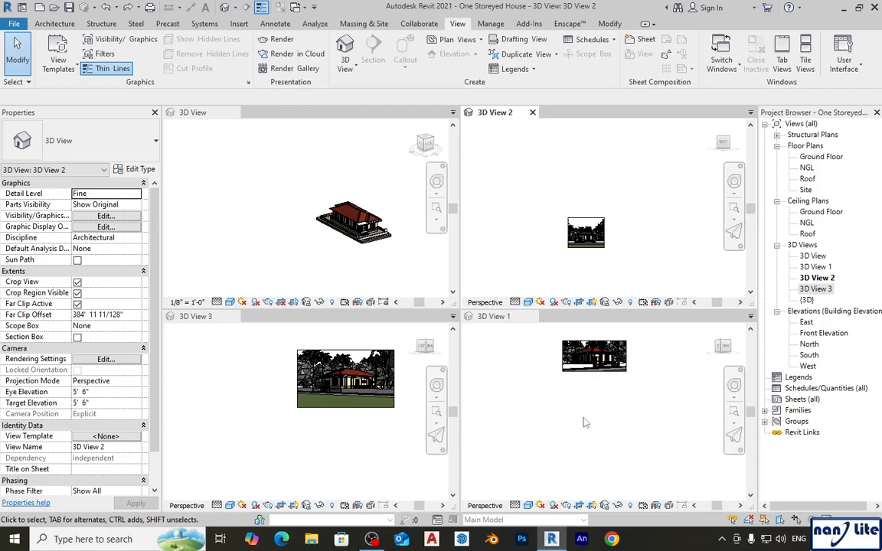
click(237, 258)
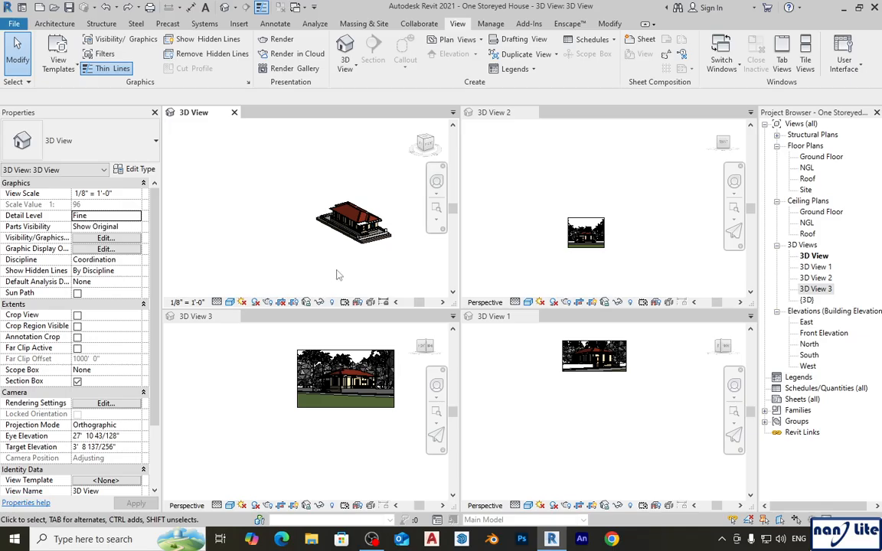
key(z)
key(a)
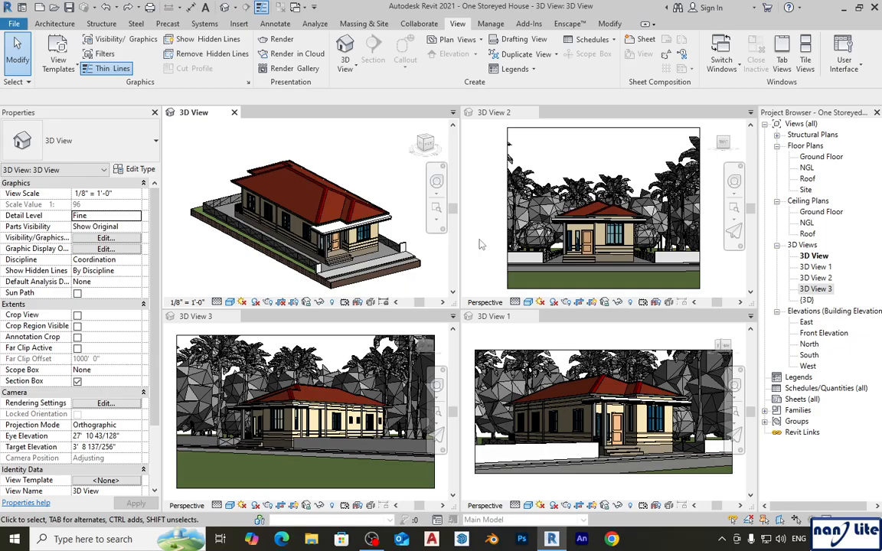
- Hide the navigation bar, shrink the scenes in all four tiled views and recentre the house in 3D View
click(730, 181)
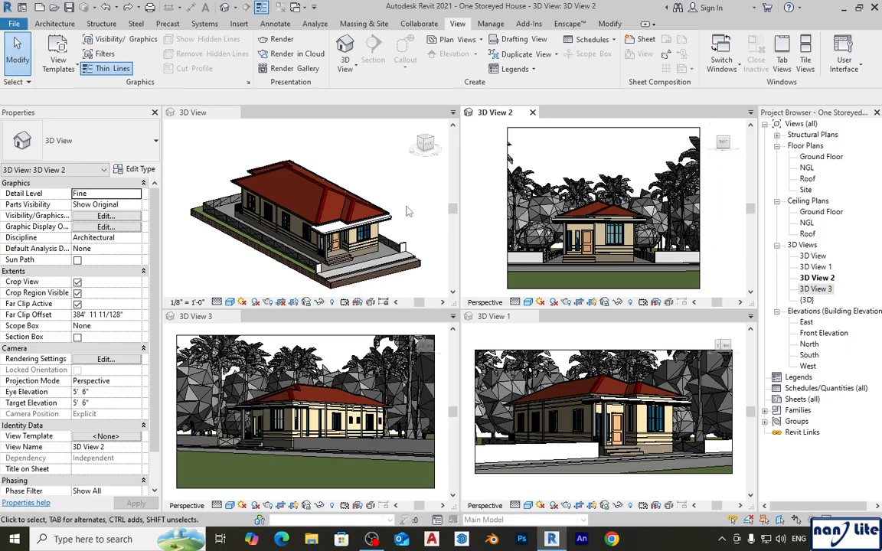
scroll(390, 234, down, 3)
scroll(604, 245, down, 2)
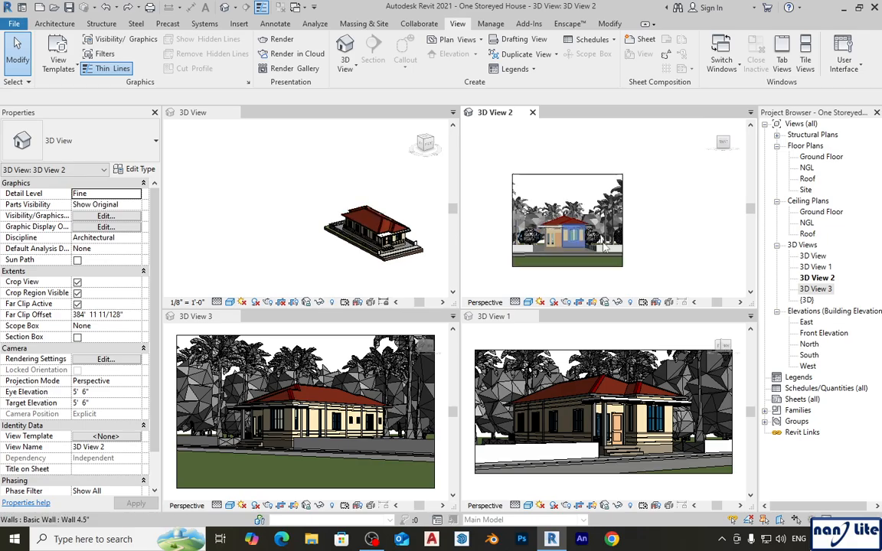
scroll(605, 245, down, 2)
scroll(536, 354, down, 5)
scroll(376, 356, down, 4)
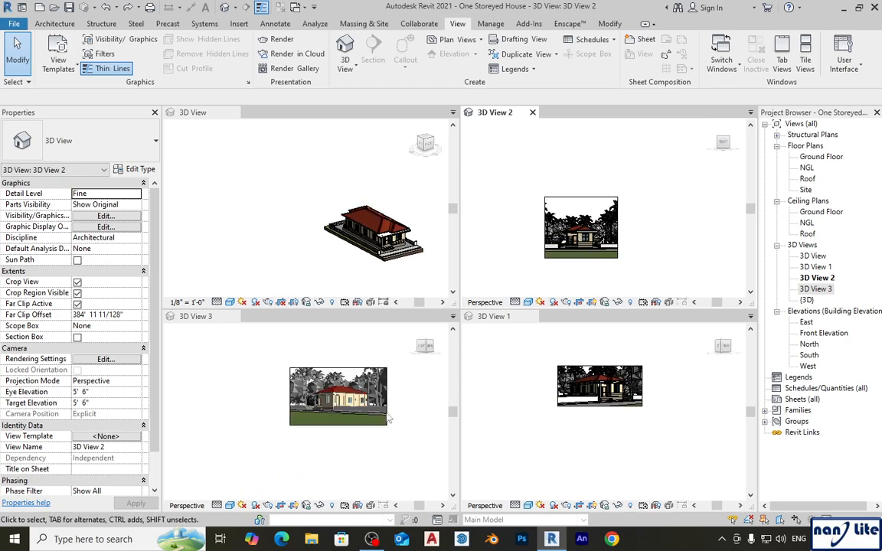
click(407, 431)
click(397, 280)
middle_drag(398, 280, 345, 265)
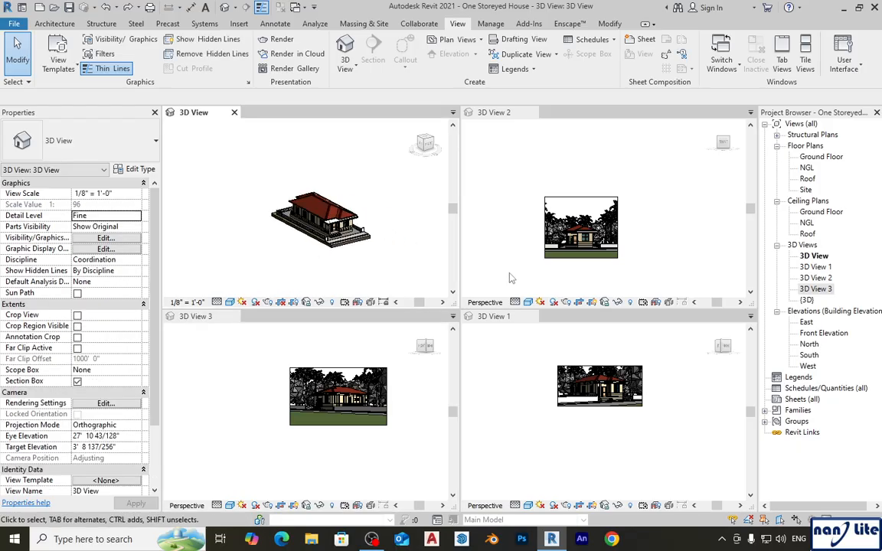
- Turn the Navigation Bar back on in the user interface settings with 3D View 2 active
click(518, 272)
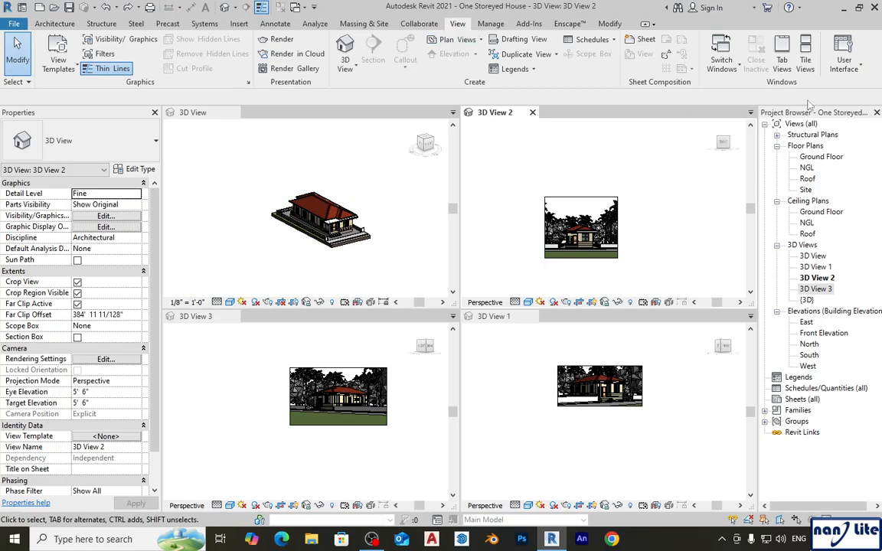
click(844, 59)
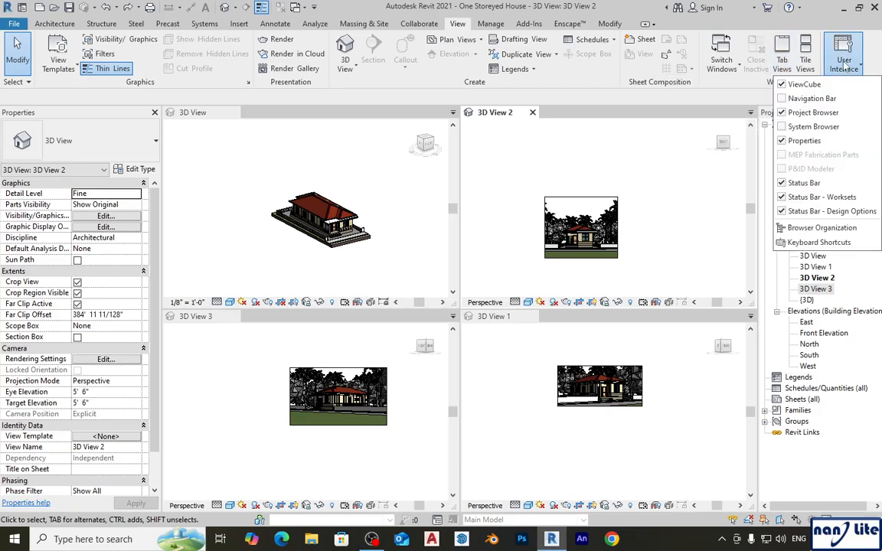
click(813, 98)
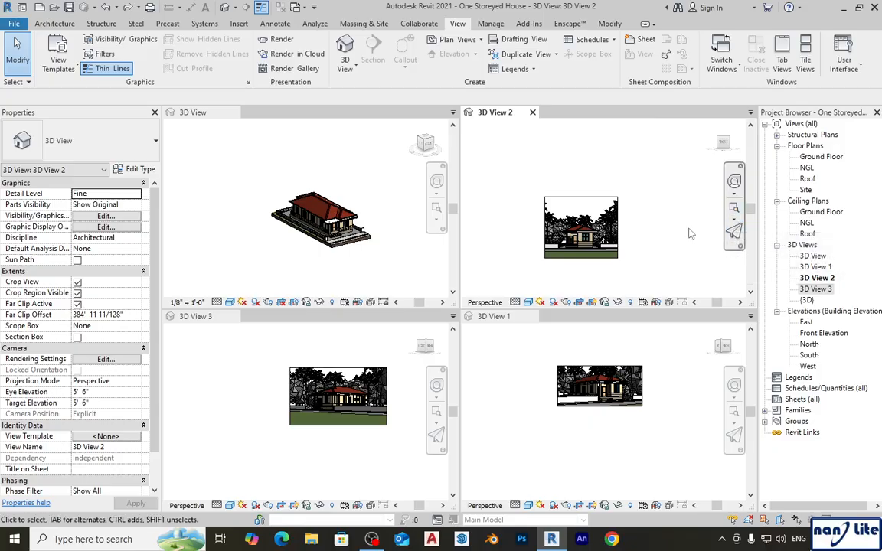
- Show the zoom options in 3D View 2 and refit all four tiled views with Zoom All to Fit
click(732, 221)
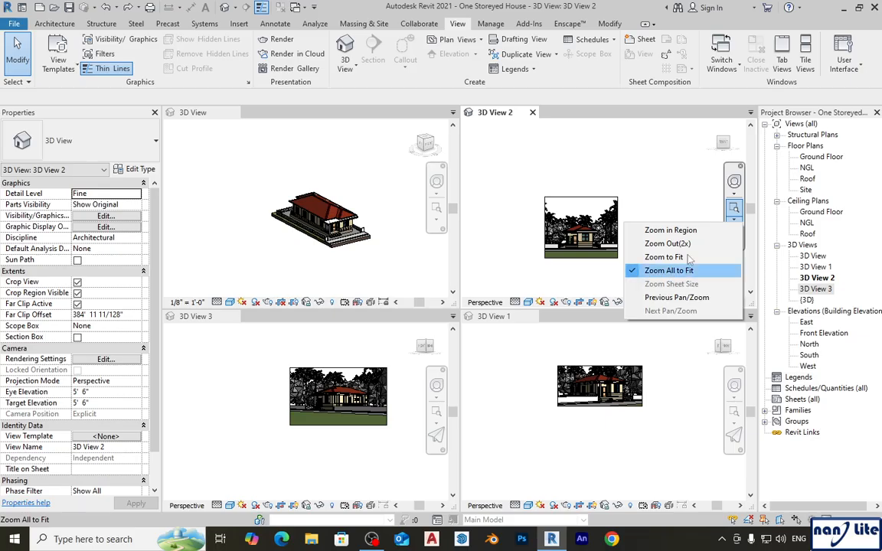
click(751, 270)
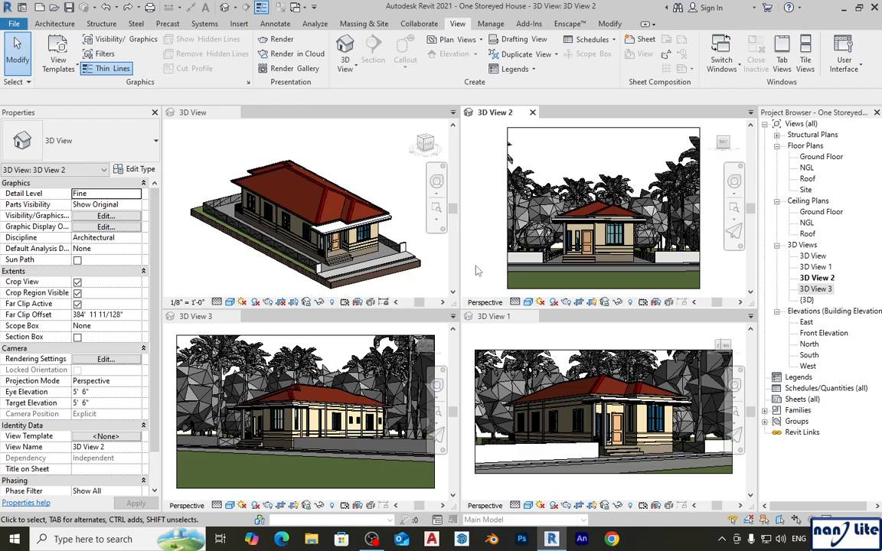
- Shrink the scenes in the four tiled views, refit them all with the Zoom All to Fit shortcut and activate 3D View
scroll(571, 348, down, 3)
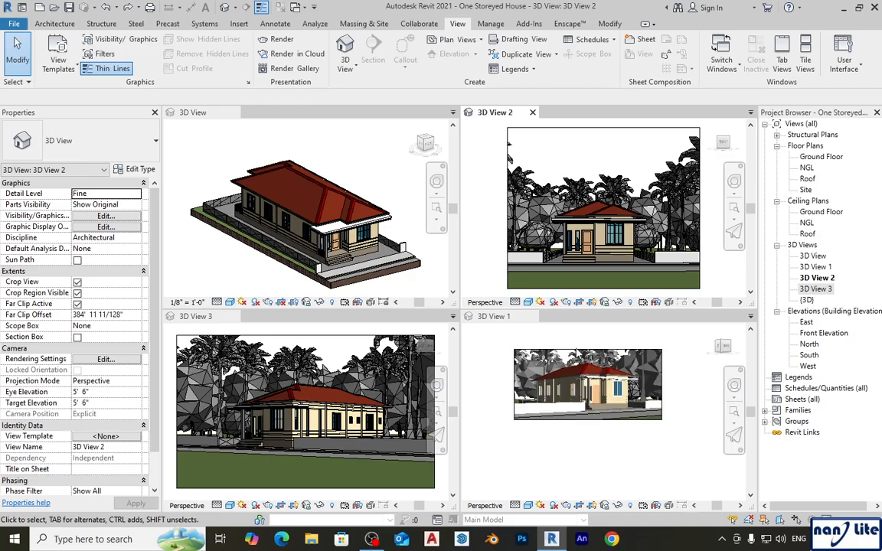
scroll(368, 394, down, 3)
scroll(373, 394, down, 1)
scroll(486, 237, down, 3)
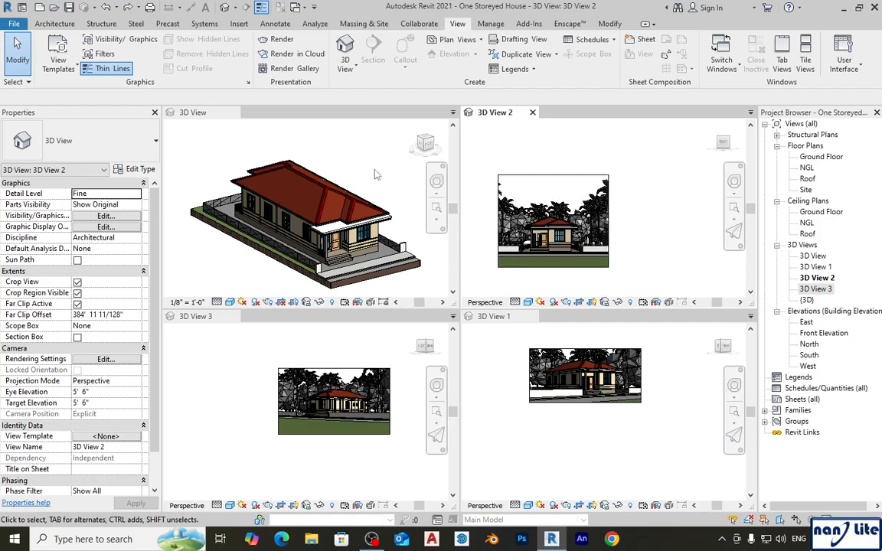
scroll(338, 153, down, 3)
scroll(592, 167, up, 3)
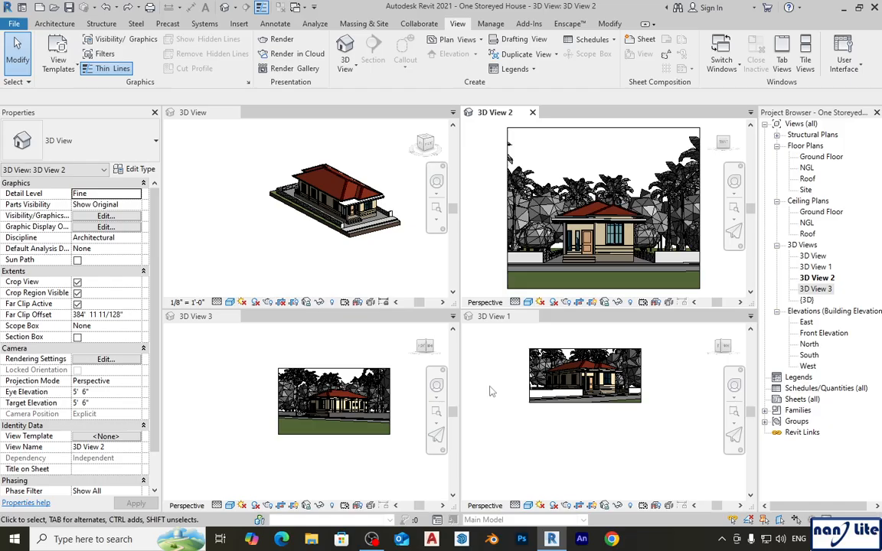
key(z)
key(a)
click(381, 167)
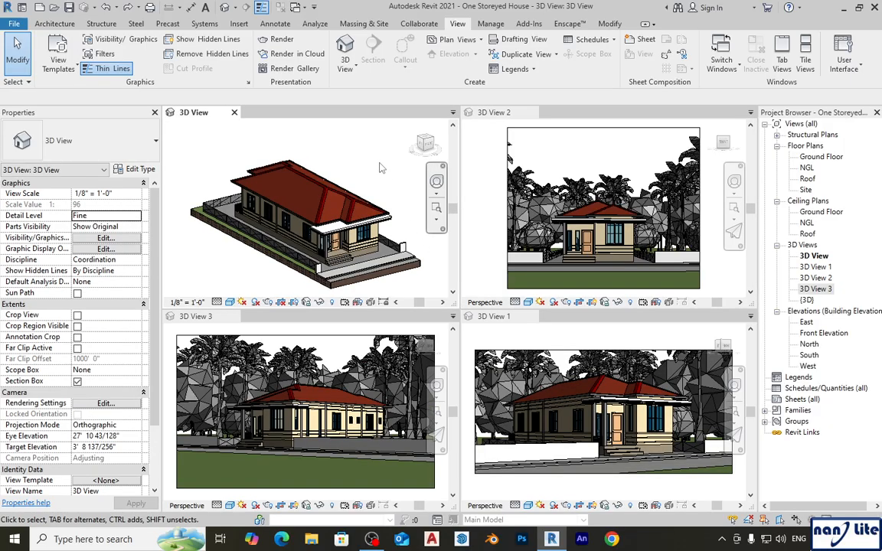